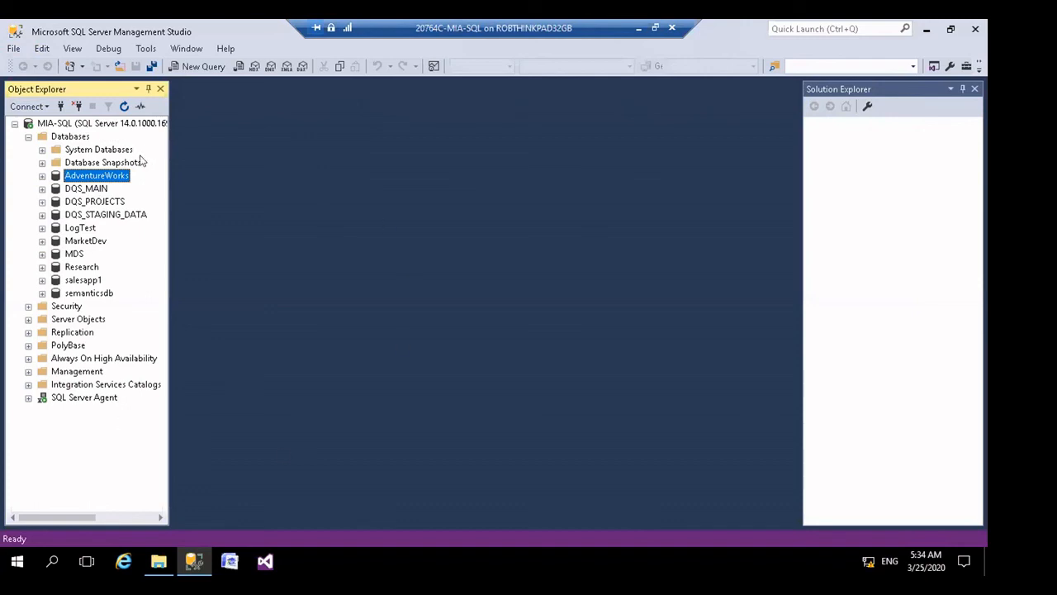
Open the Back Up Database dialog for the AdventureWorks database
{"action": "right_click", "coordinate": [97, 179]}
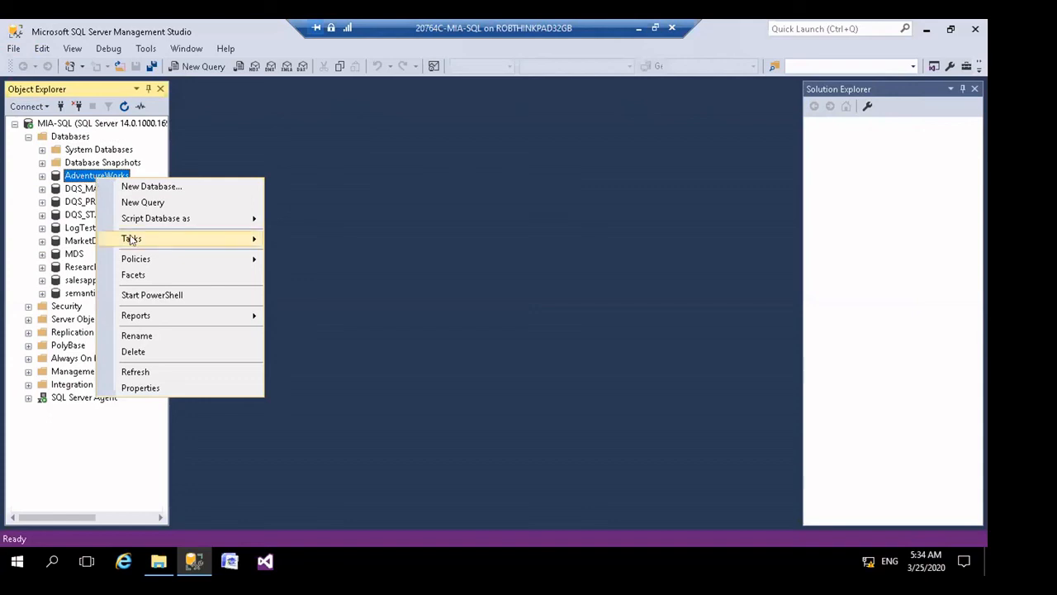
{"action": "mouse_move", "coordinate": [131, 240]}
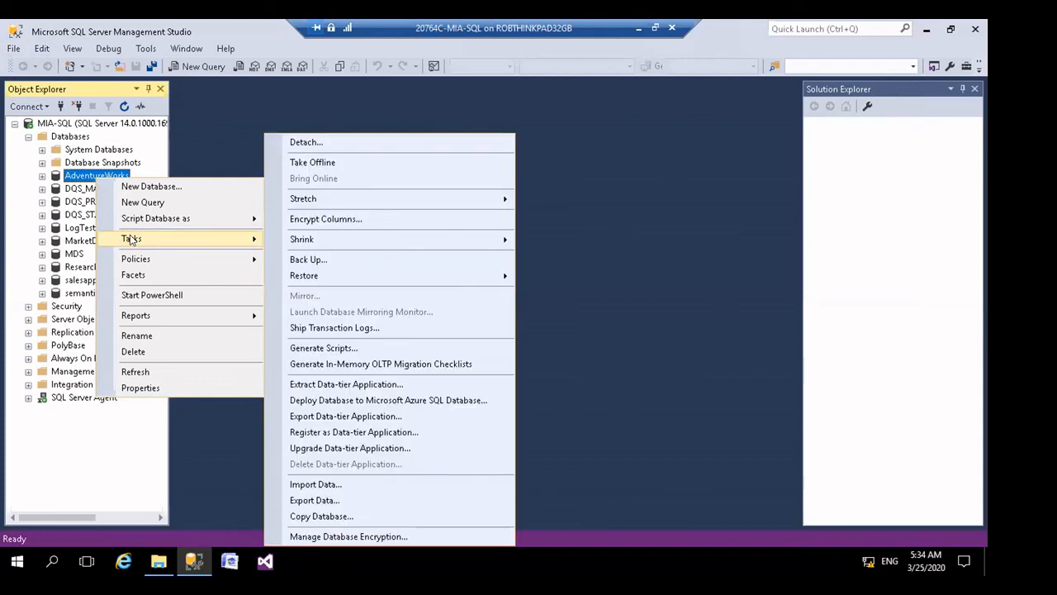
{"action": "left_click", "coordinate": [319, 259]}
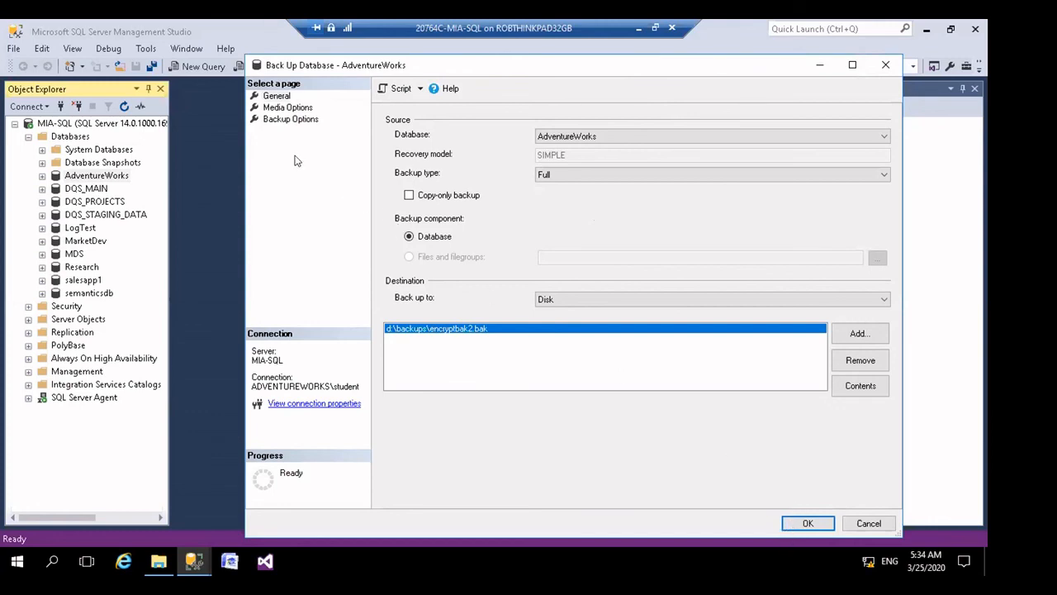
Review the general, media and backup option pages and the backup types offered for AdventureWorks
{"action": "left_click", "coordinate": [273, 97]}
{"action": "left_click", "coordinate": [307, 109]}
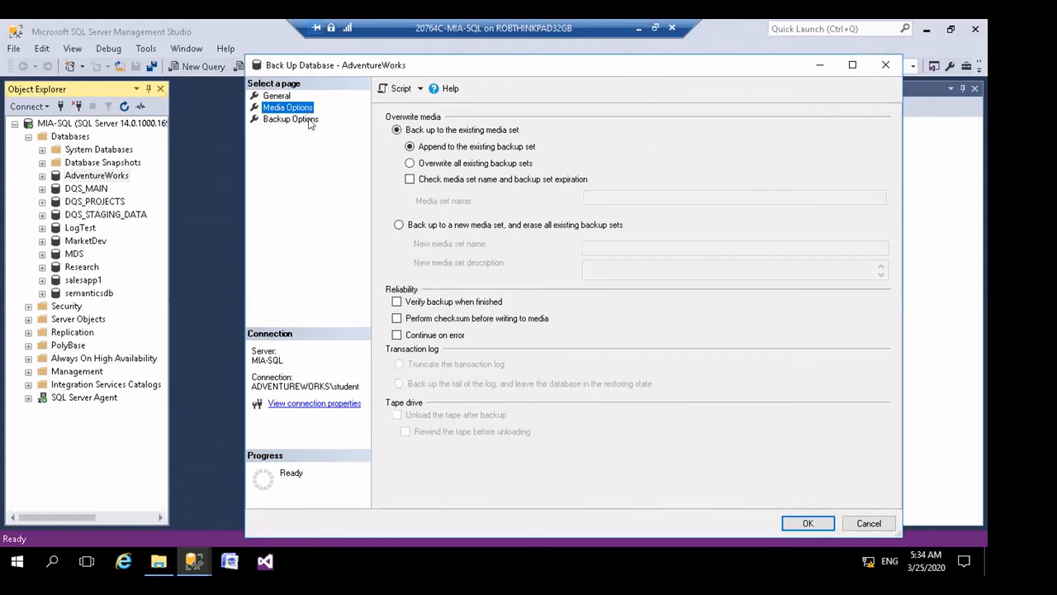
{"action": "left_click", "coordinate": [300, 120]}
{"action": "left_click", "coordinate": [289, 109]}
{"action": "left_click", "coordinate": [286, 97]}
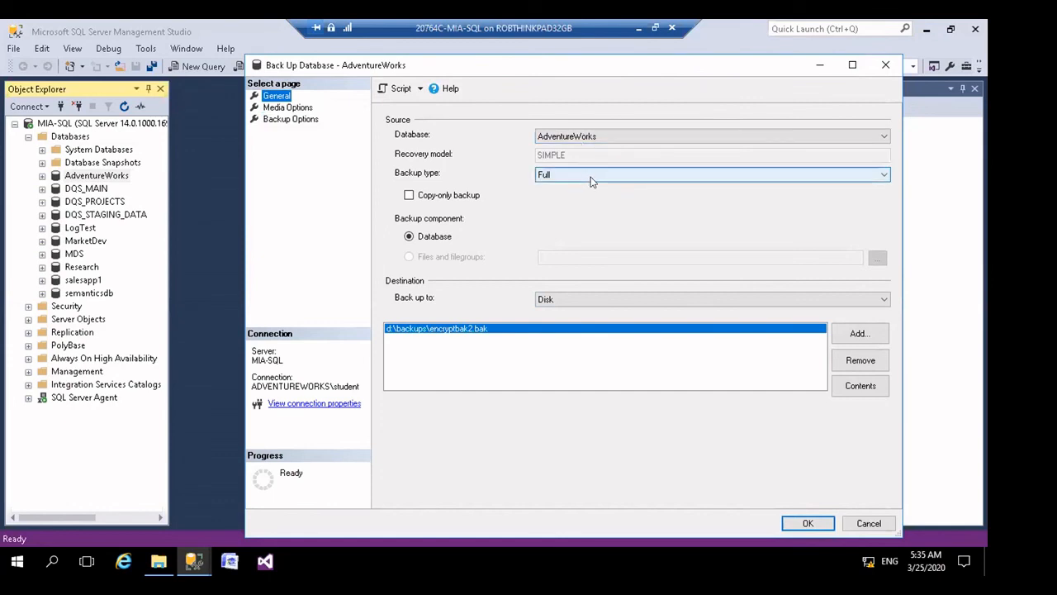
{"action": "left_click", "coordinate": [882, 179]}
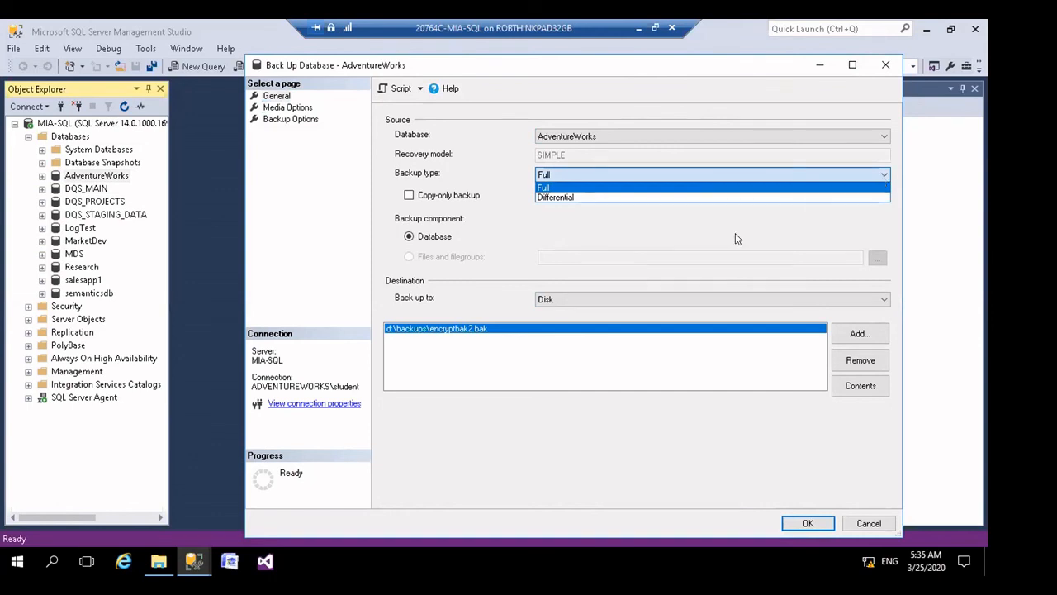
{"action": "left_click", "coordinate": [636, 237]}
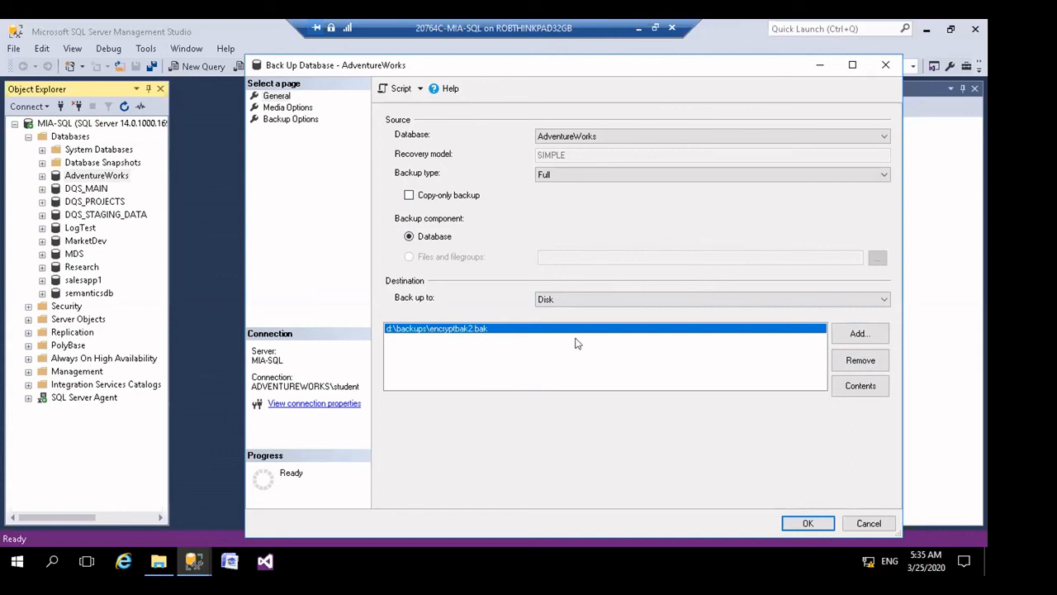
Replace the existing backup destination with the disk file d:\demofiles\mod06\demo\aw.bak
{"action": "left_click", "coordinate": [861, 361]}
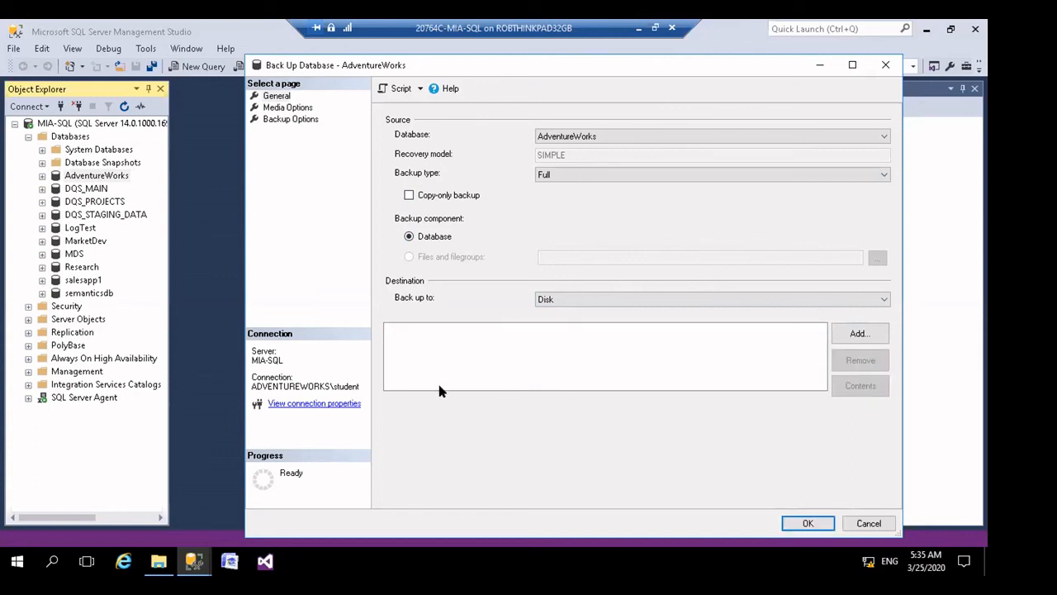
{"action": "left_click", "coordinate": [842, 332]}
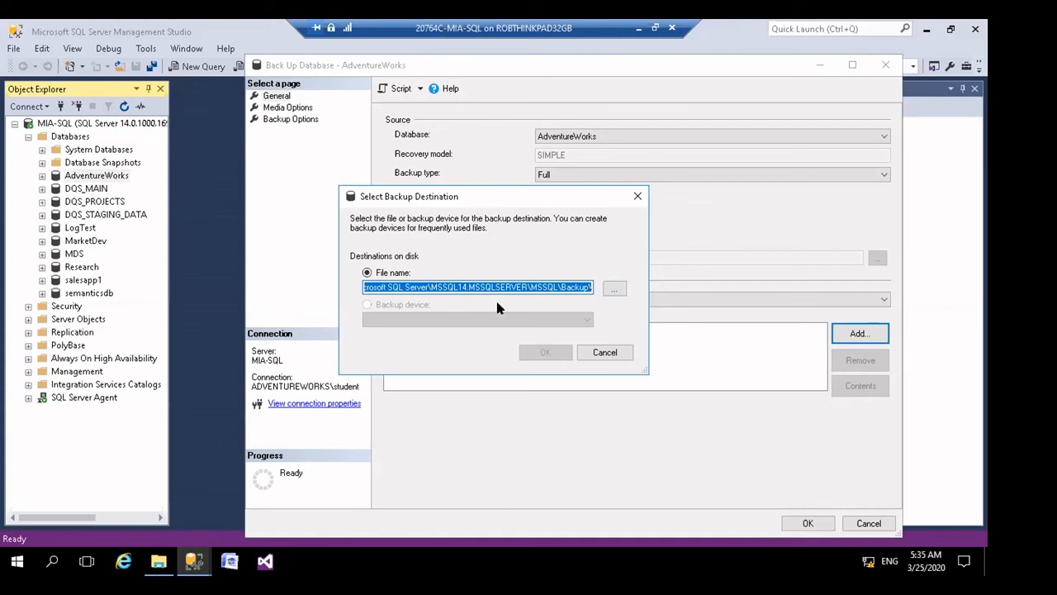
{"action": "type", "text": "d"}
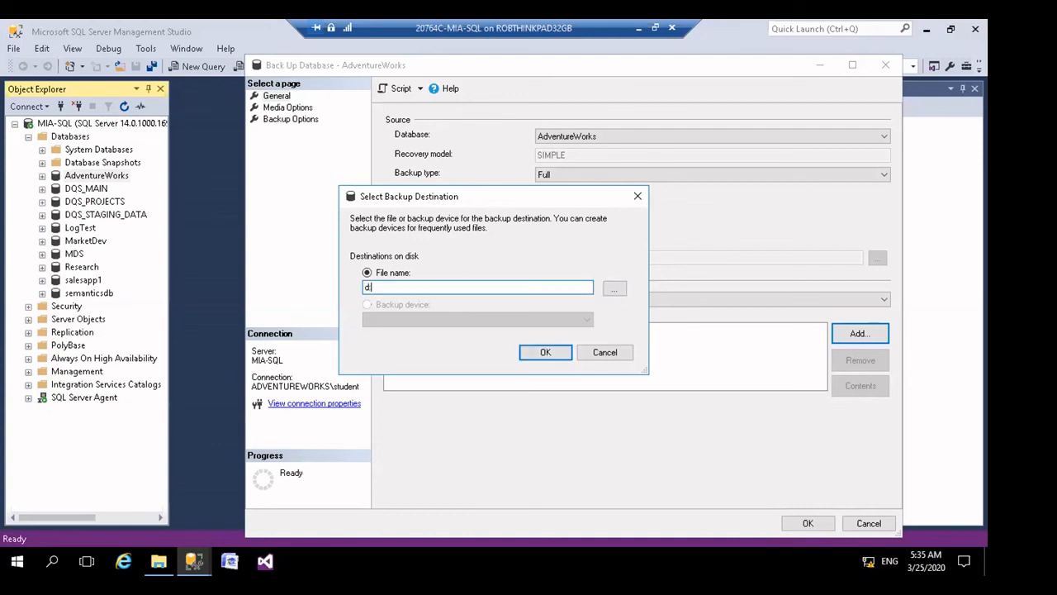
{"action": "type", "text": ":\\demofiles\\mod06\\"}
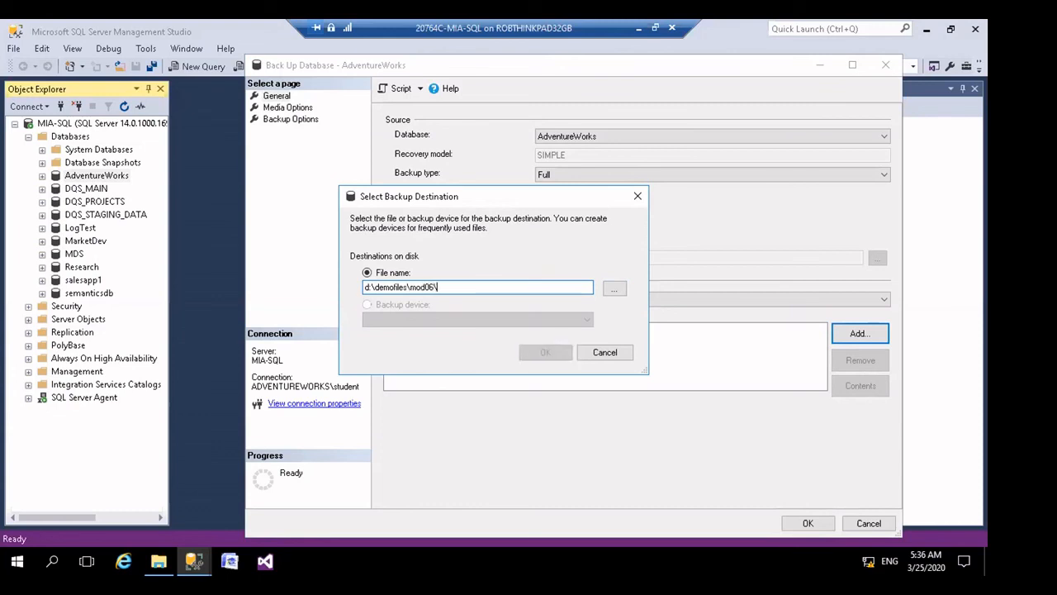
{"action": "type", "text": "demo"}
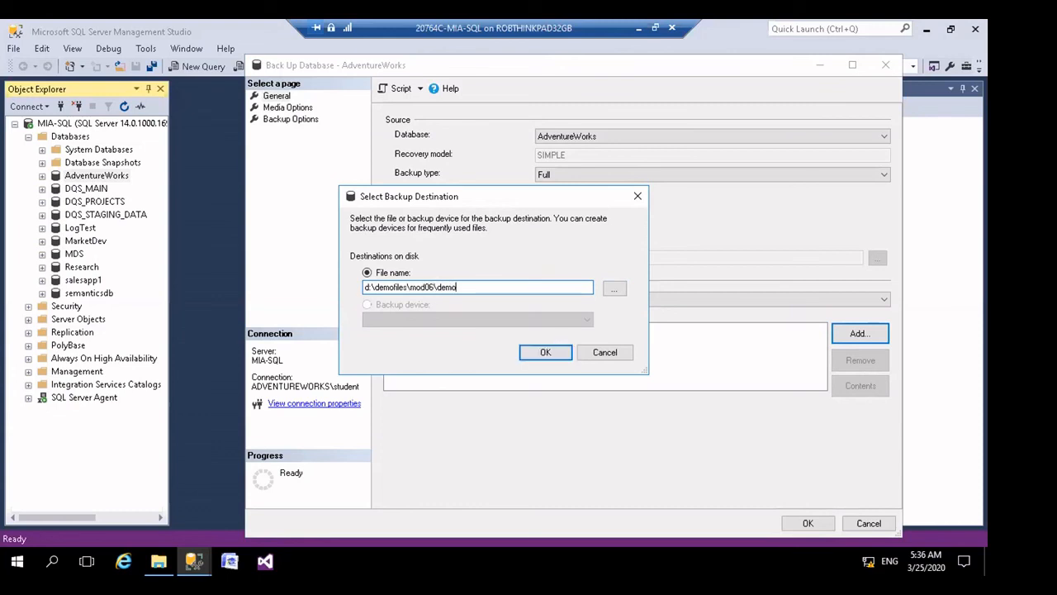
{"action": "type", "text": "\\aw.bak"}
{"action": "left_click", "coordinate": [543, 351]}
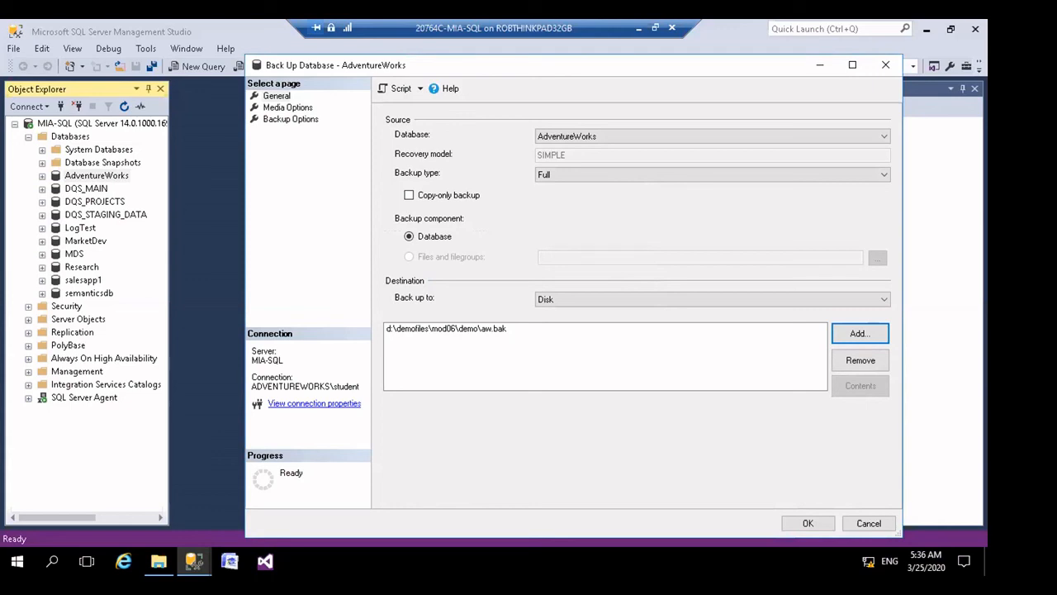
Check the media options and backup compression choices, and run the full AdventureWorks backup
{"action": "left_click", "coordinate": [298, 108]}
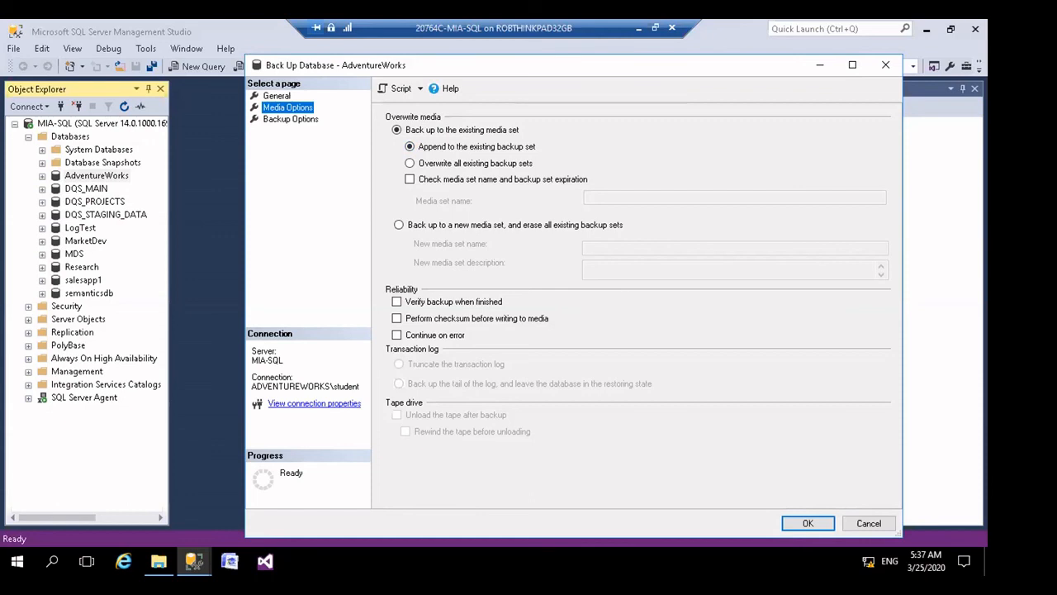
{"action": "left_click", "coordinate": [289, 120]}
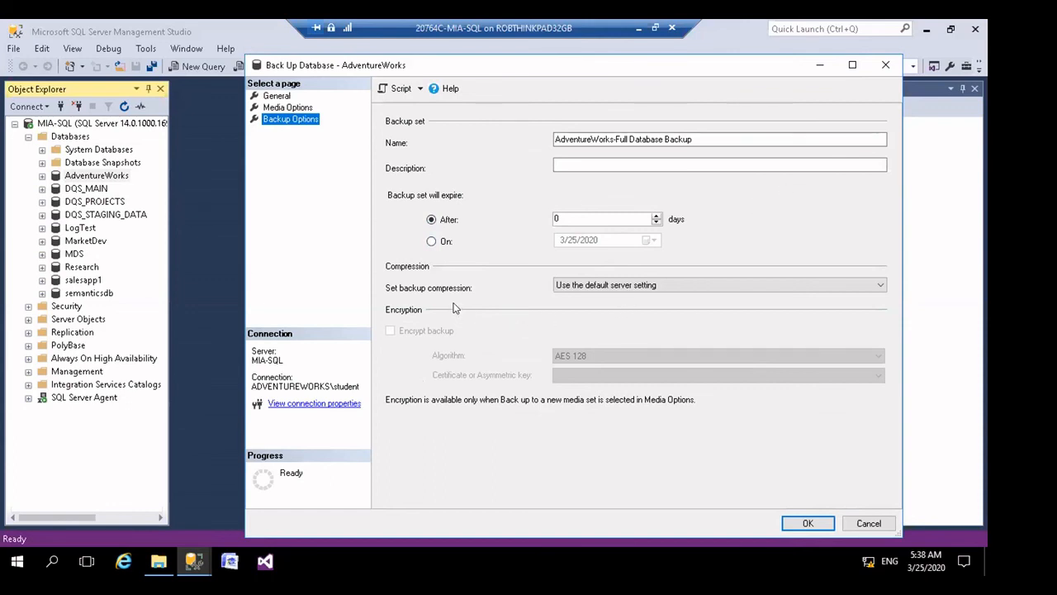
{"action": "left_click", "coordinate": [882, 286]}
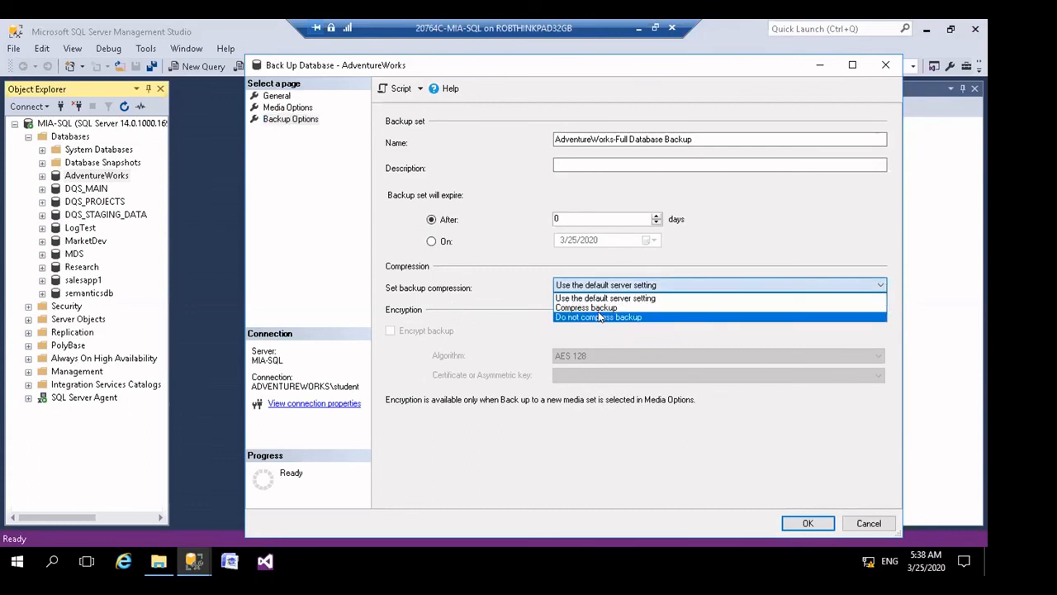
{"action": "left_click", "coordinate": [728, 240]}
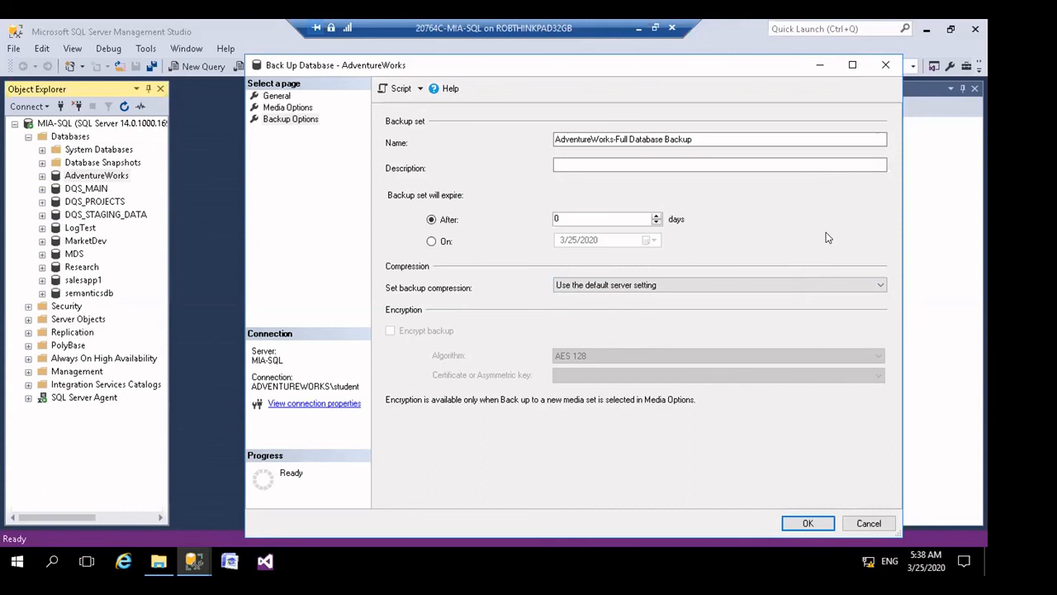
{"action": "left_click", "coordinate": [808, 522]}
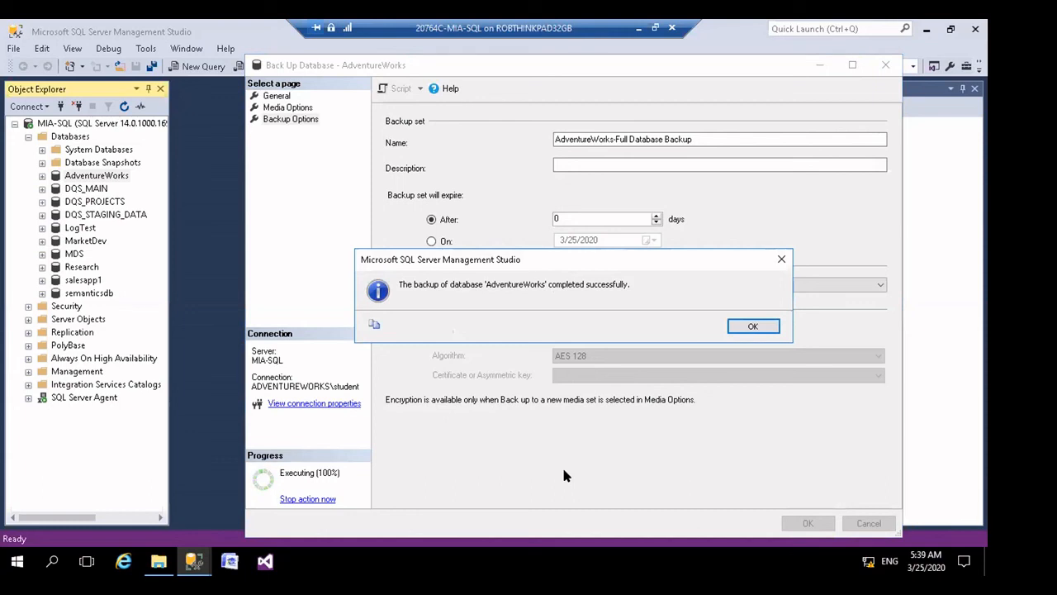
{"action": "left_click", "coordinate": [751, 326]}
Switch to File Explorer and check the aw.bak file in D:\Demofiles\Mod06\Demo, including its size
{"action": "left_click", "coordinate": [159, 562]}
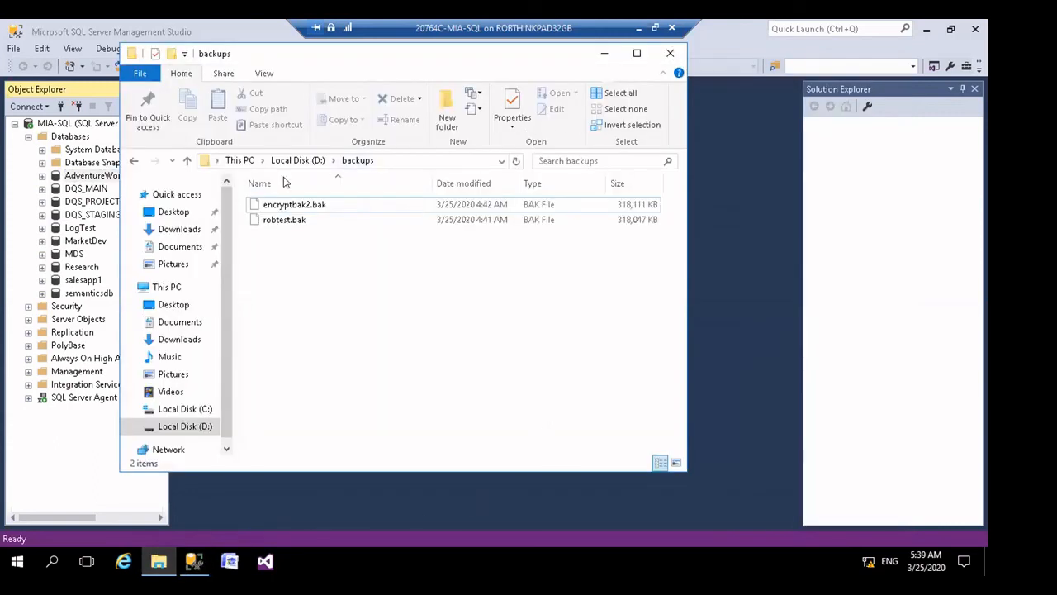
{"action": "left_click", "coordinate": [197, 425]}
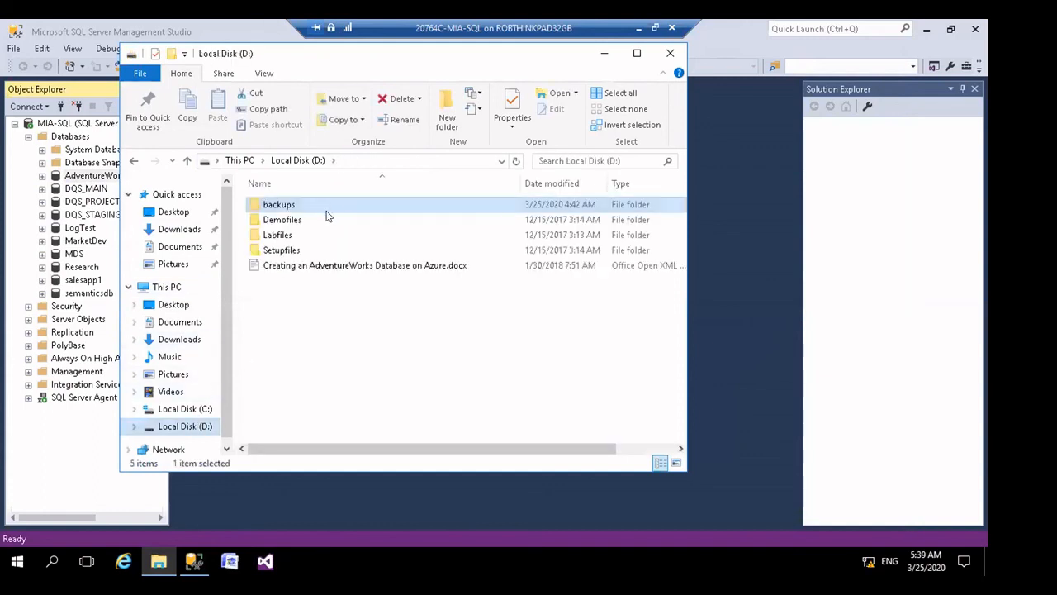
{"action": "double_click", "coordinate": [302, 220]}
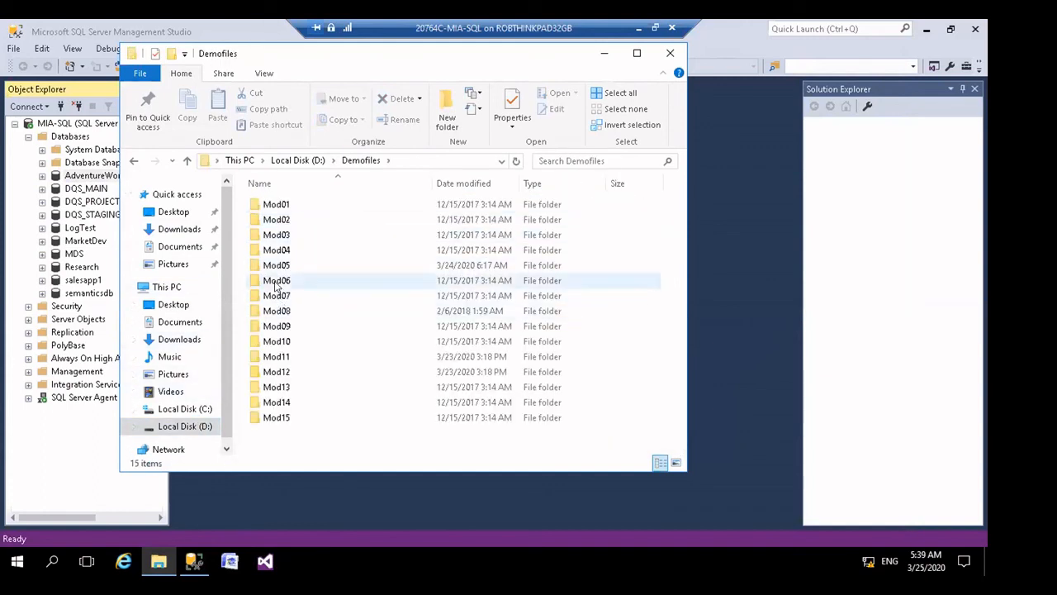
{"action": "double_click", "coordinate": [278, 281]}
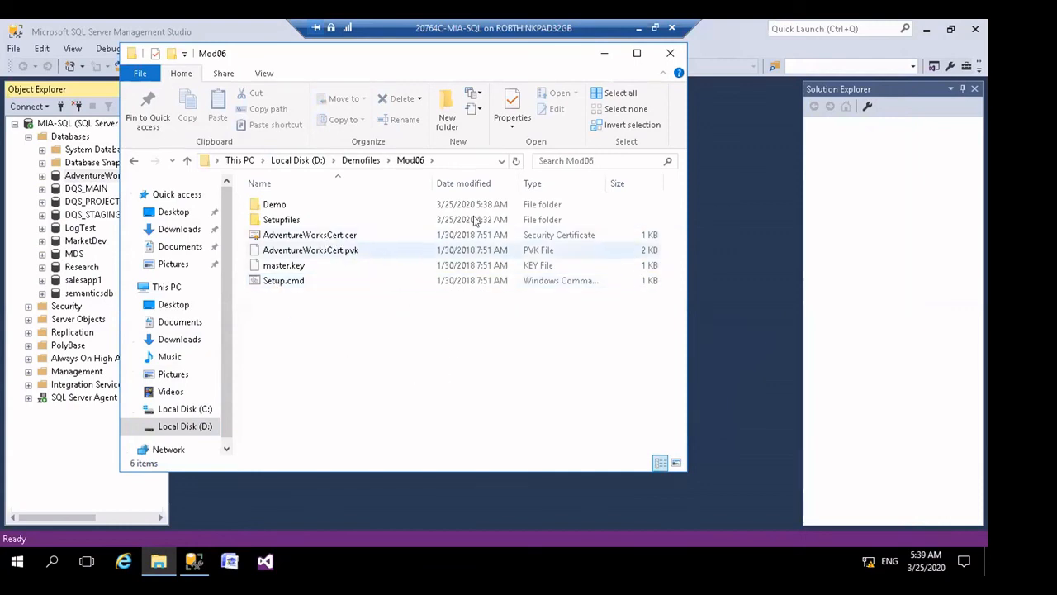
{"action": "left_click_drag", "start_coordinate": [454, 50], "coordinate": [555, 86]}
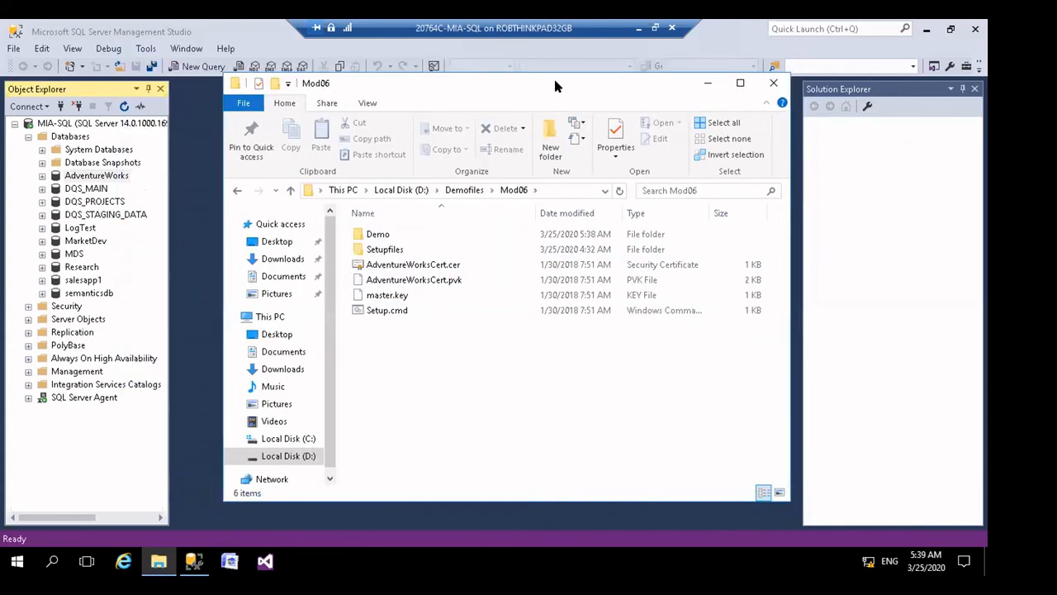
{"action": "double_click", "coordinate": [374, 234]}
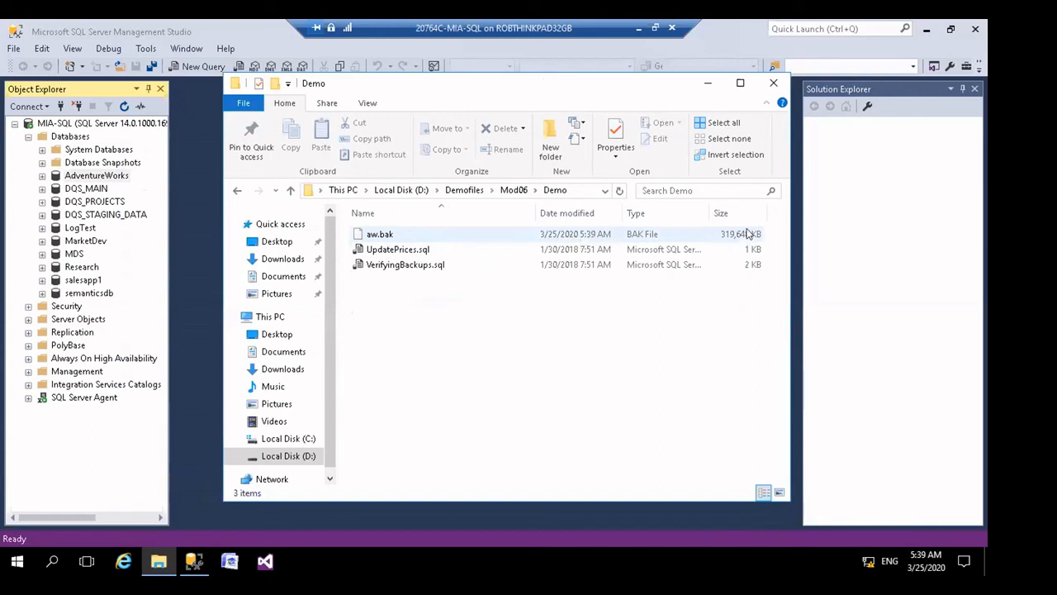
{"action": "left_click_drag", "start_coordinate": [611, 90], "coordinate": [497, 118]}
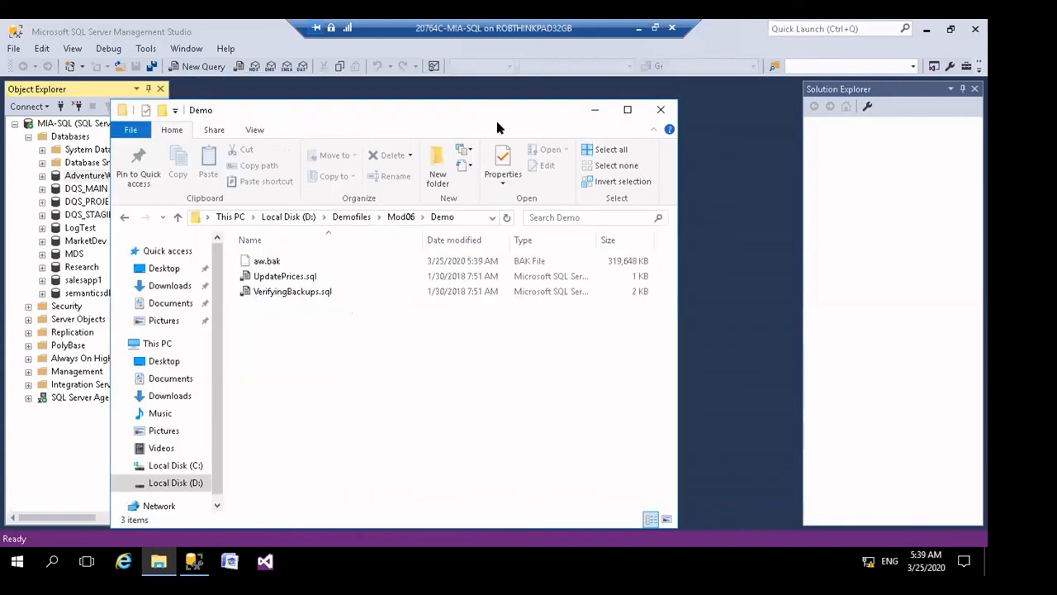
{"action": "left_click", "coordinate": [590, 107]}
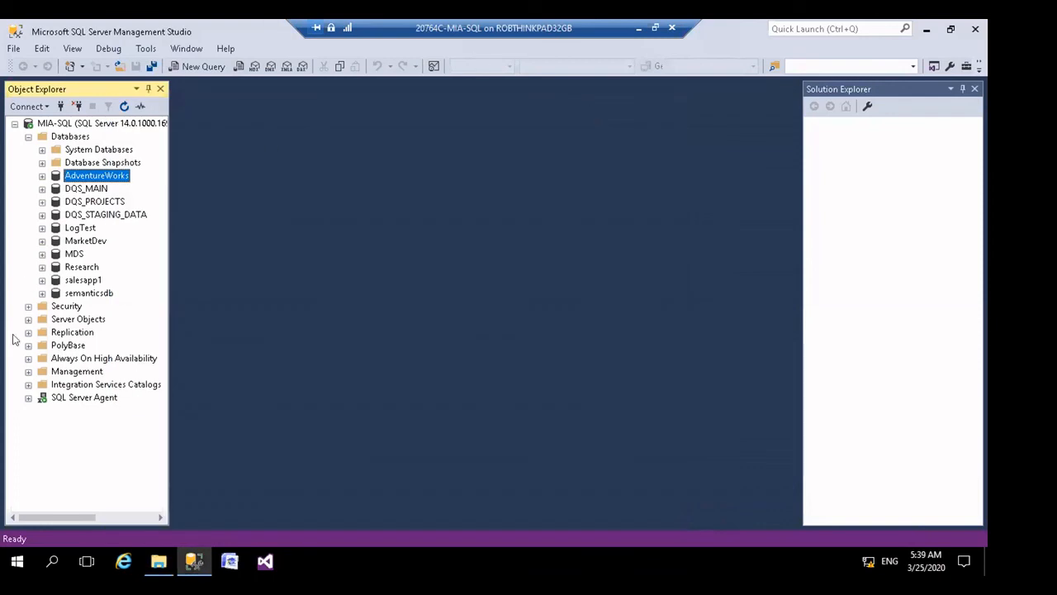
Look at the available backup types for AdventureWorks again, and close the backup dialog without running a backup
{"action": "right_click", "coordinate": [87, 176]}
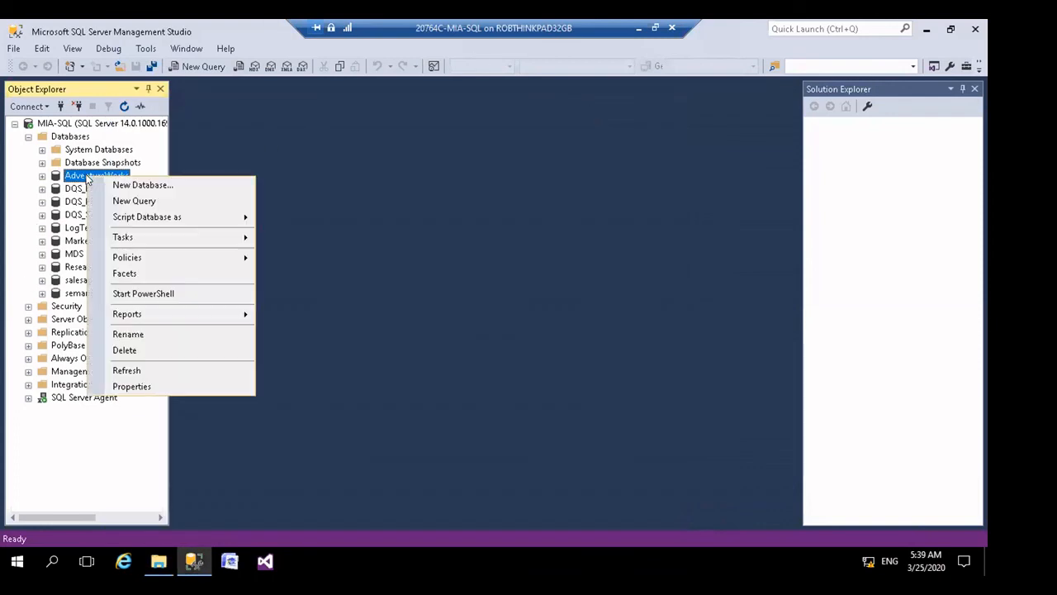
{"action": "mouse_move", "coordinate": [132, 239]}
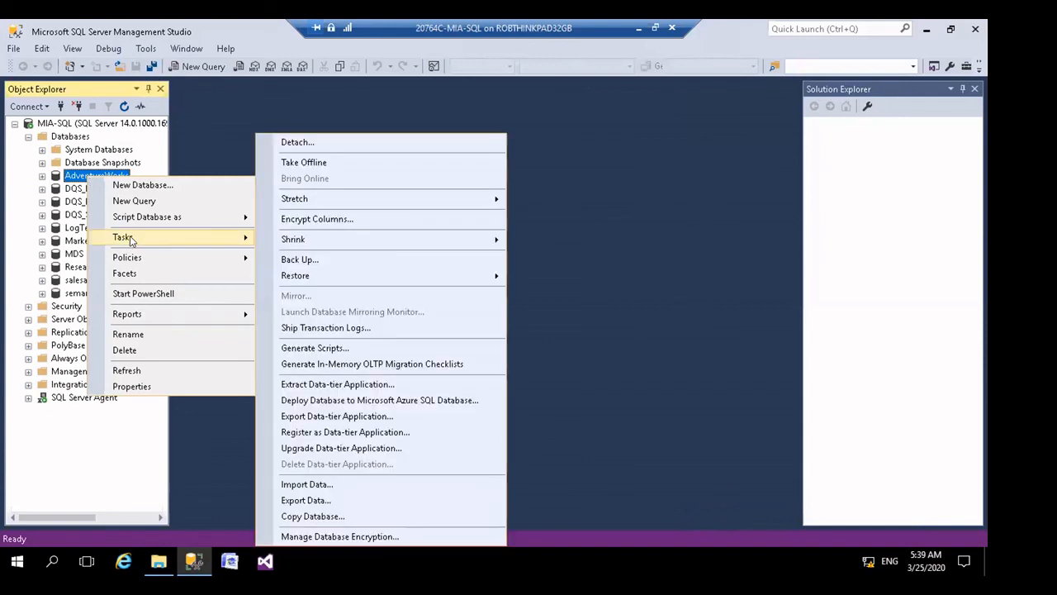
{"action": "left_click", "coordinate": [301, 261]}
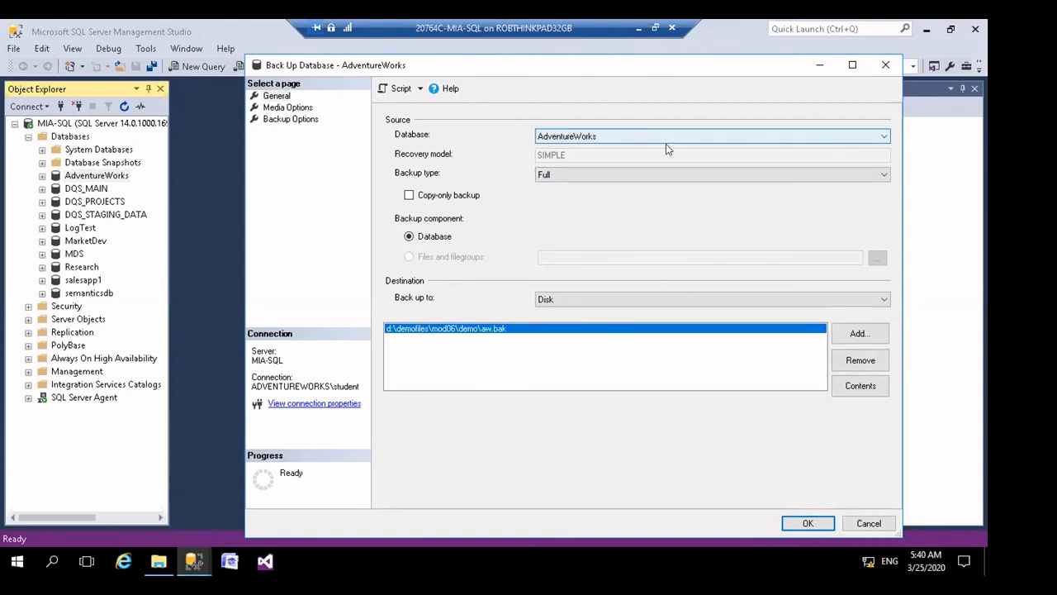
{"action": "left_click", "coordinate": [850, 175]}
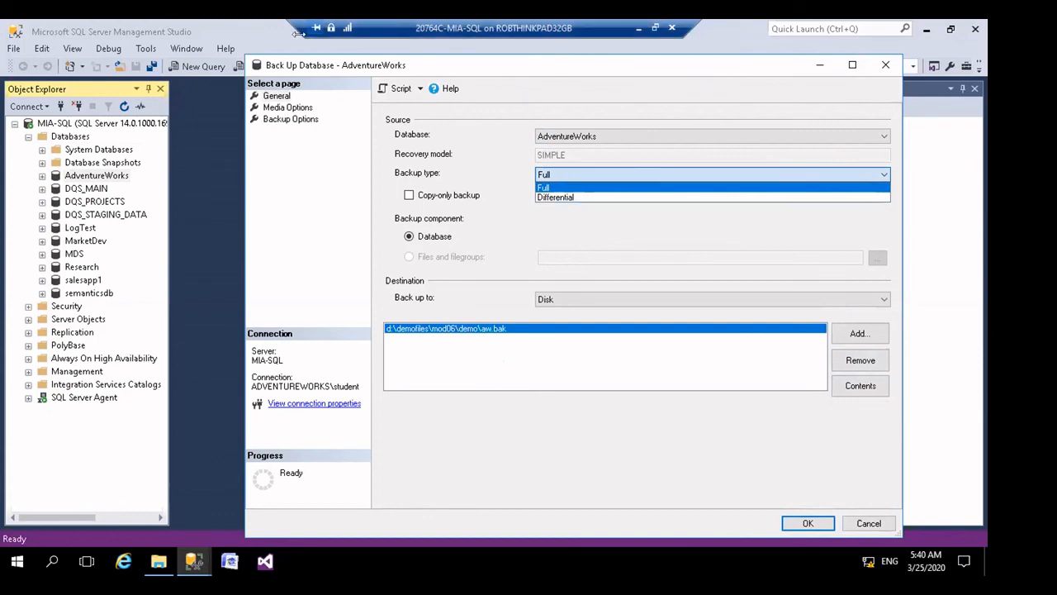
{"action": "left_click", "coordinate": [882, 66]}
{"action": "left_click", "coordinate": [882, 68]}
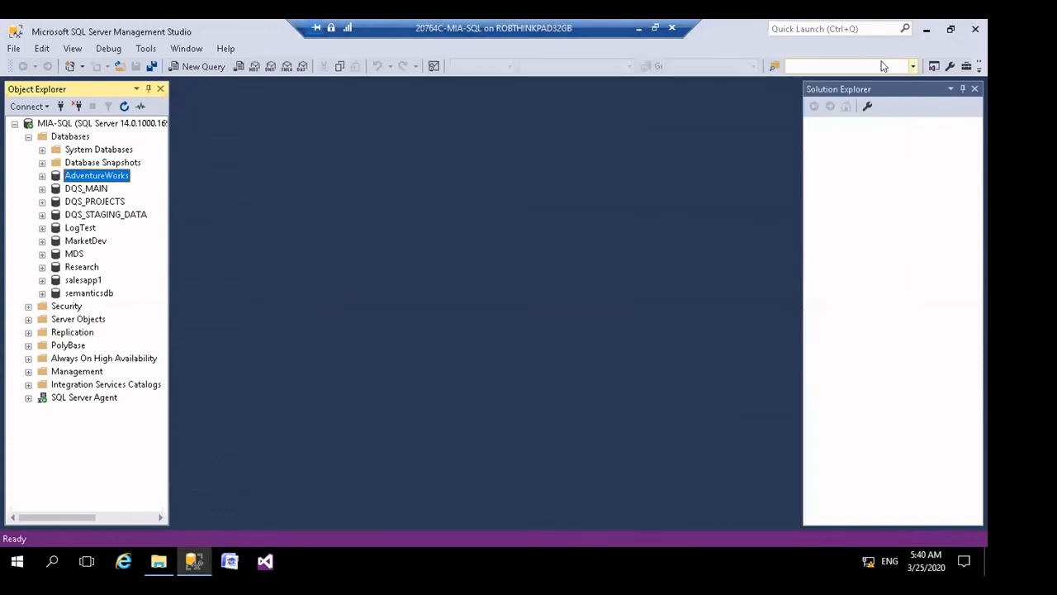
Open the UpdatePrices.sql script from the Demofiles\Mod06\Demo folder
{"action": "left_click", "coordinate": [14, 50]}
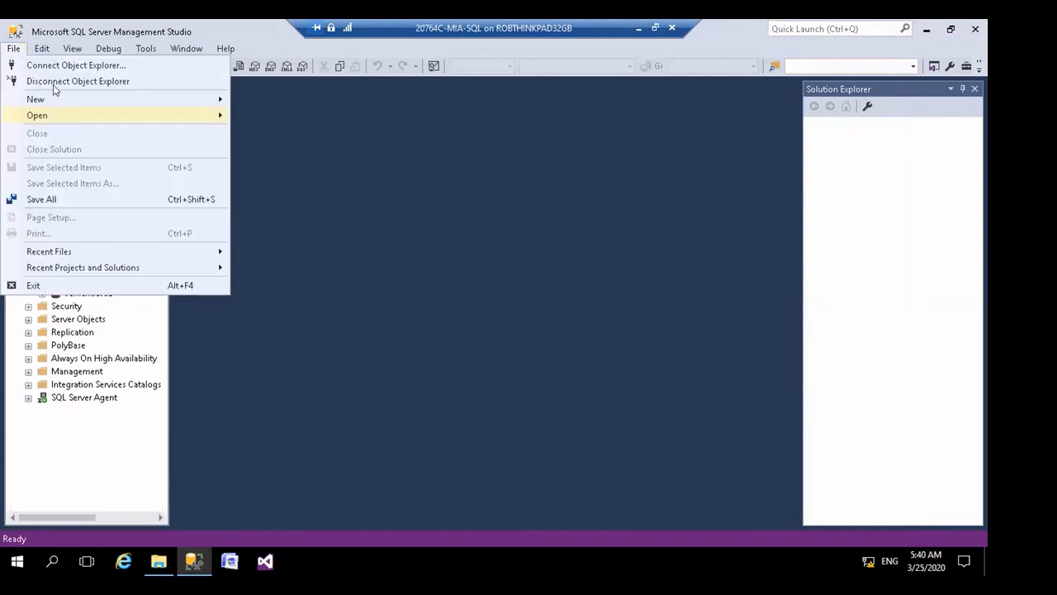
{"action": "mouse_move", "coordinate": [52, 114]}
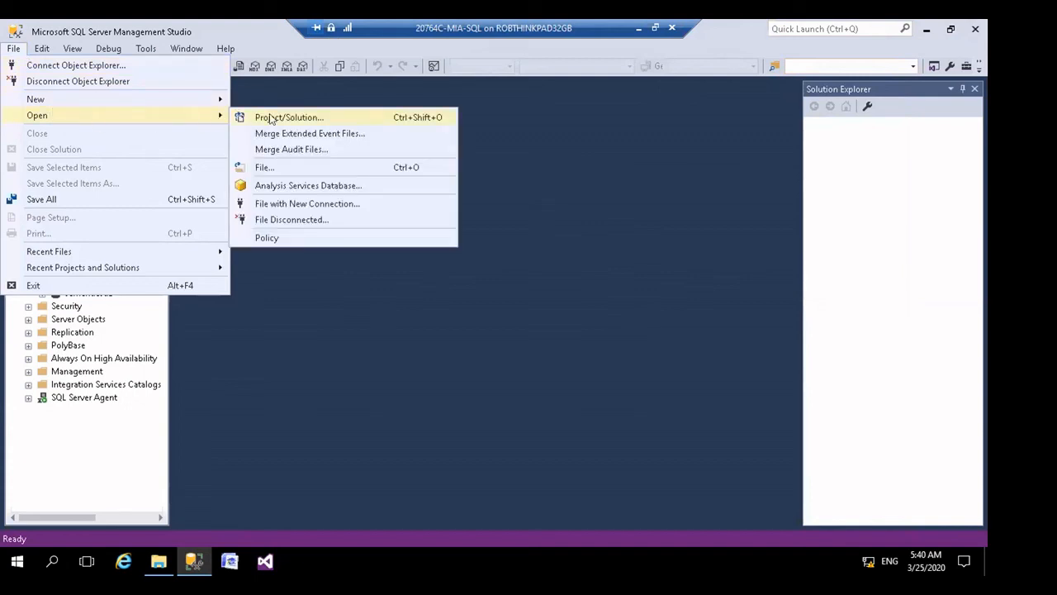
{"action": "left_click", "coordinate": [263, 167]}
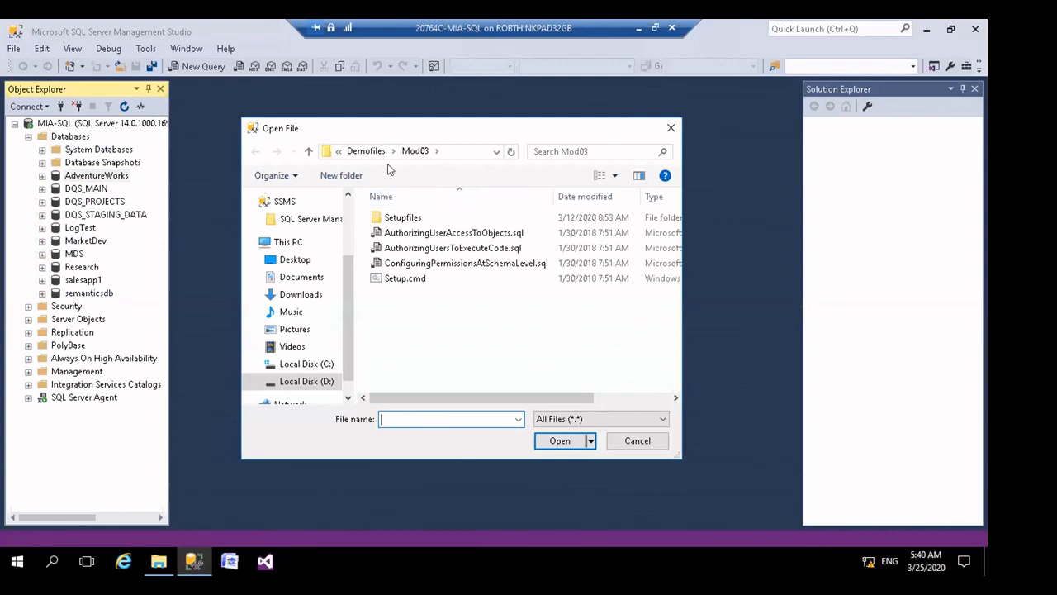
{"action": "left_click", "coordinate": [366, 150]}
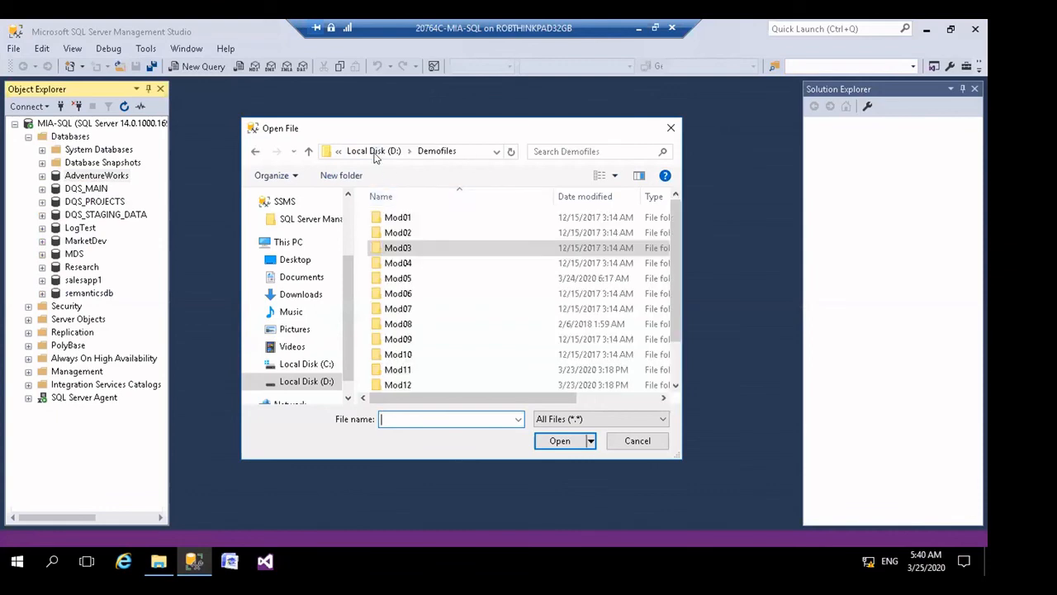
{"action": "double_click", "coordinate": [388, 295]}
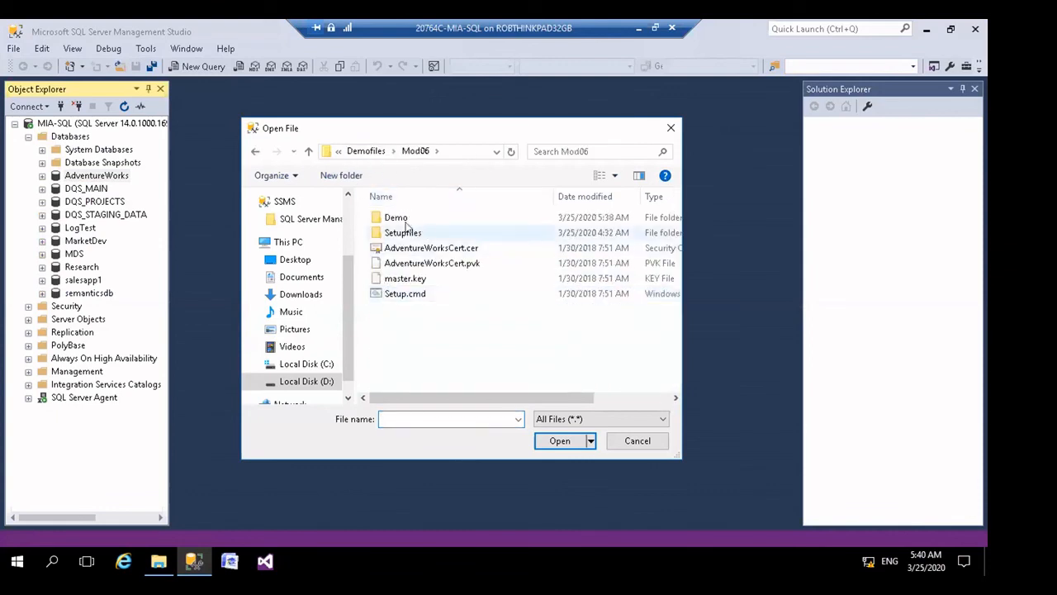
{"action": "double_click", "coordinate": [393, 218]}
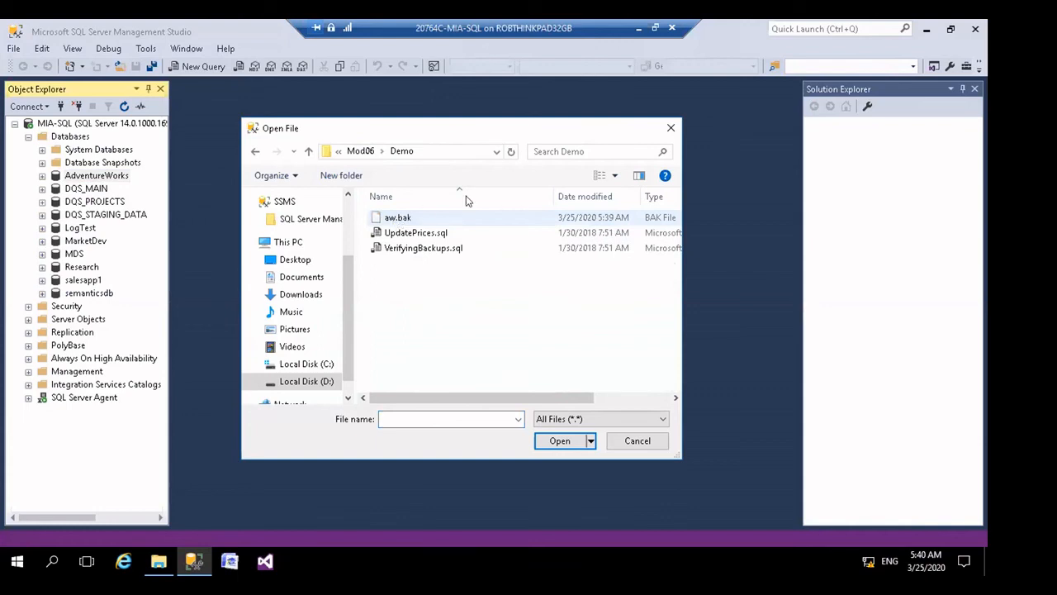
{"action": "left_click", "coordinate": [403, 235]}
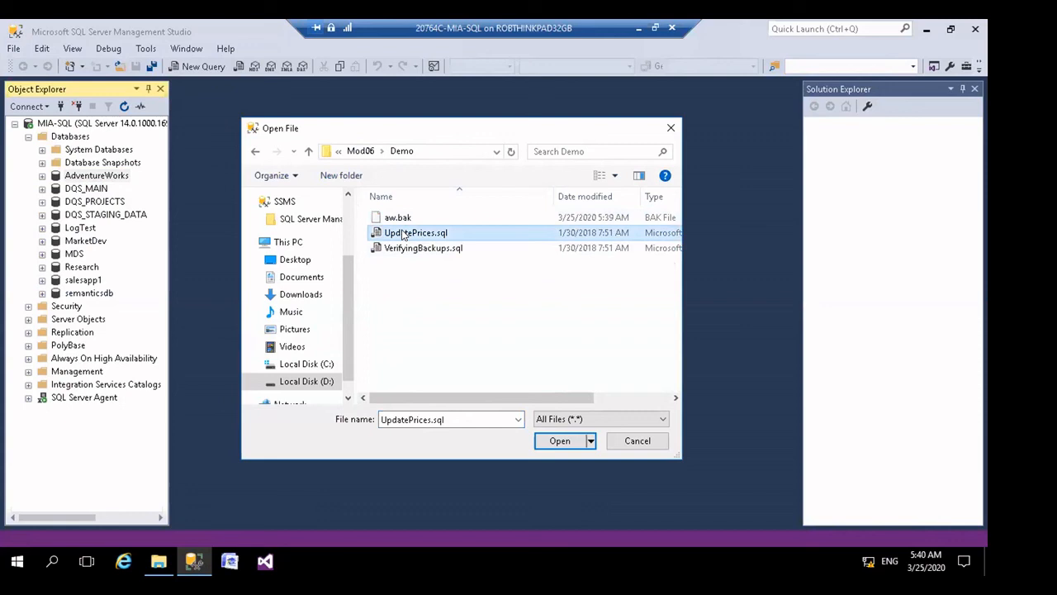
{"action": "double_click", "coordinate": [402, 233]}
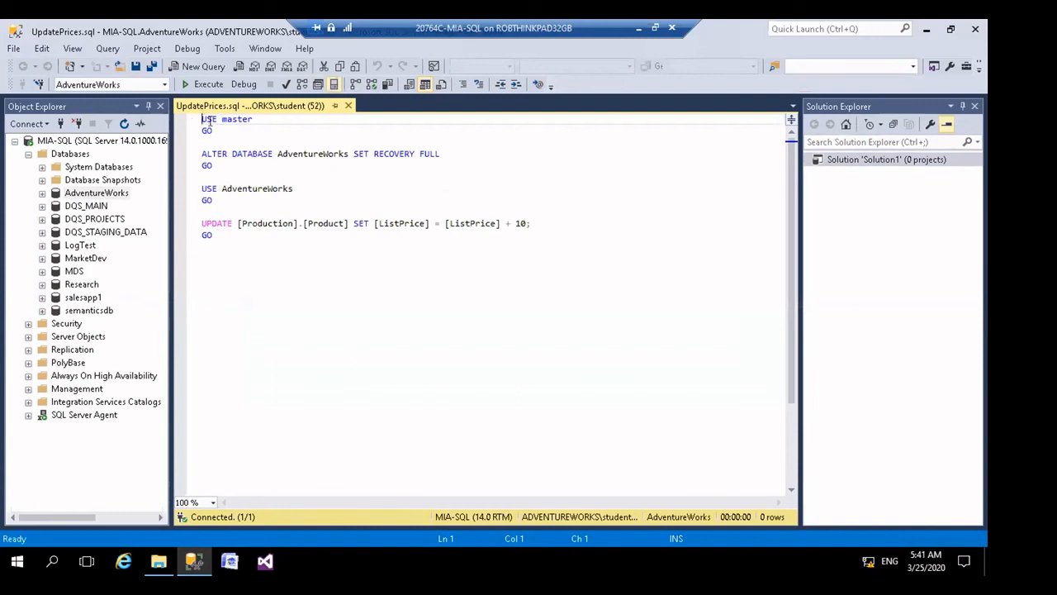
Run the whole UpdatePrices.sql script to set full recovery on AdventureWorks and raise the product list prices by 10
{"action": "left_click_drag", "start_coordinate": [201, 119], "coordinate": [264, 234]}
{"action": "left_click", "coordinate": [201, 84]}
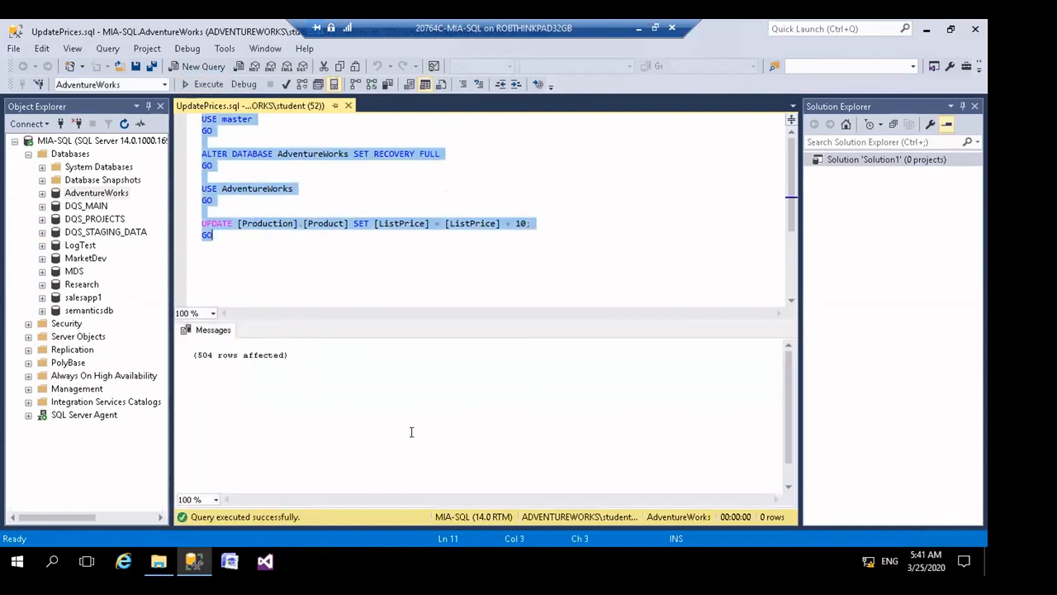
{"action": "left_click", "coordinate": [382, 276]}
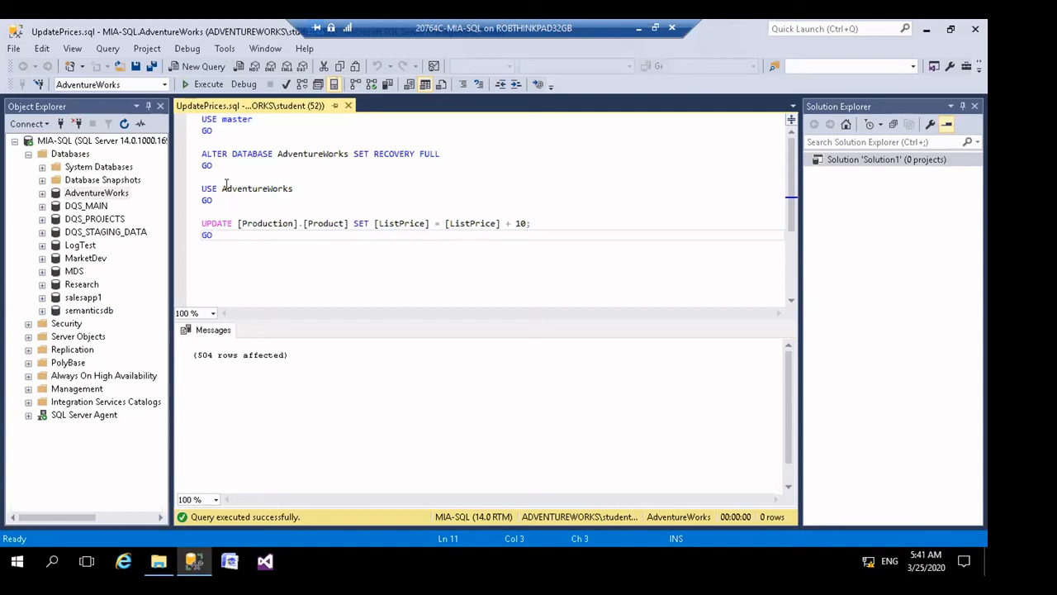
Start a new disk backup of the AdventureWorks database and set its backup type to Differential
{"action": "right_click", "coordinate": [70, 193]}
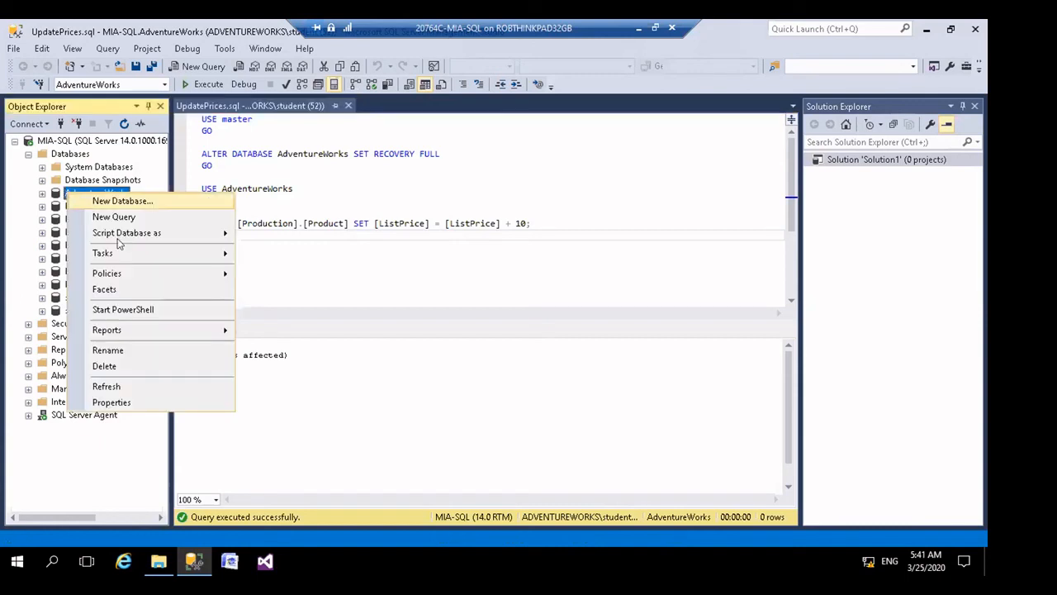
{"action": "mouse_move", "coordinate": [119, 253]}
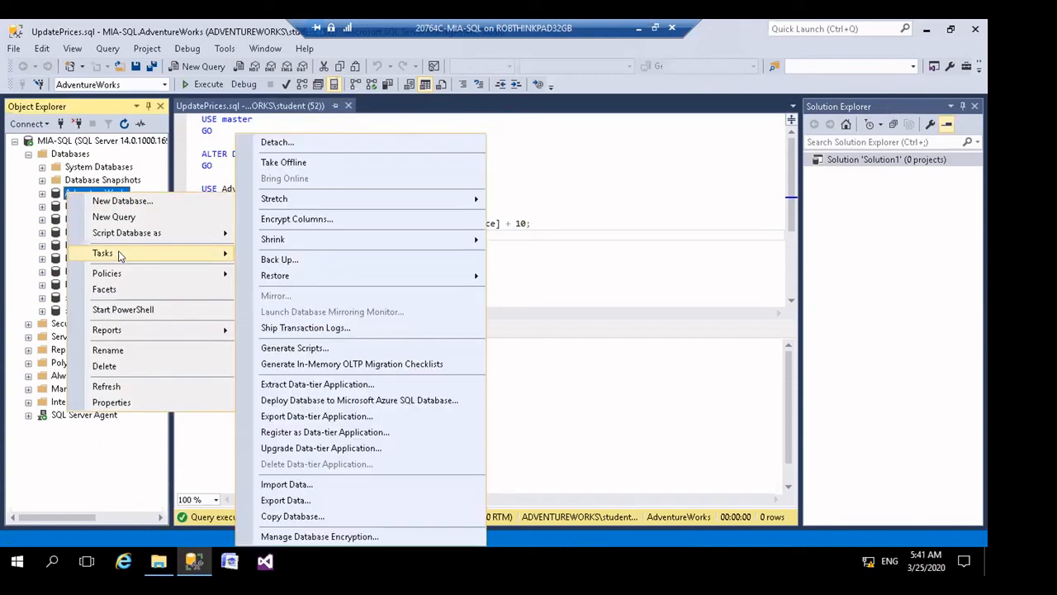
{"action": "left_click", "coordinate": [280, 257]}
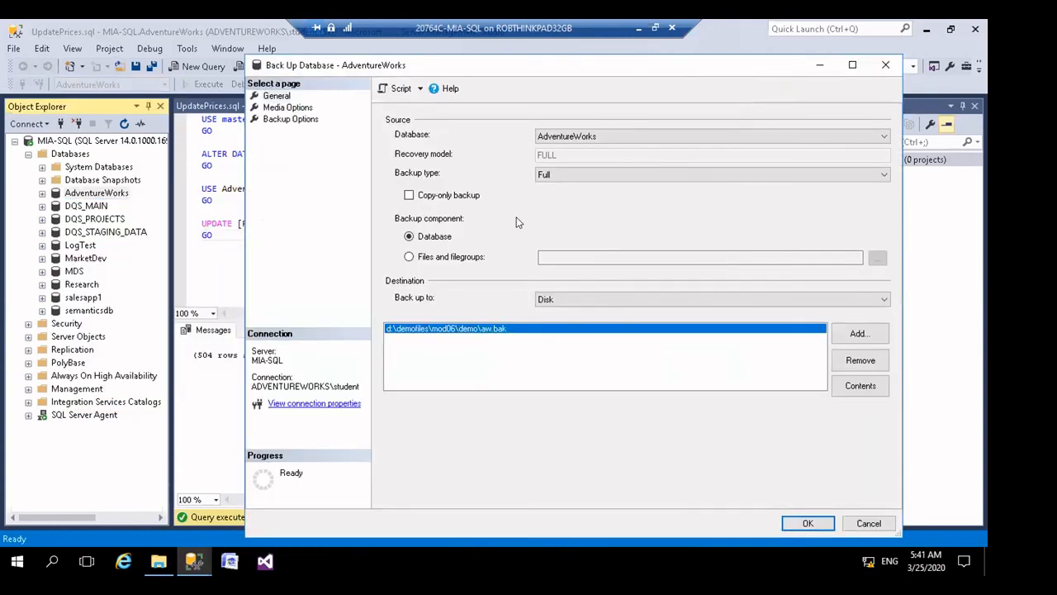
{"action": "left_click", "coordinate": [810, 174]}
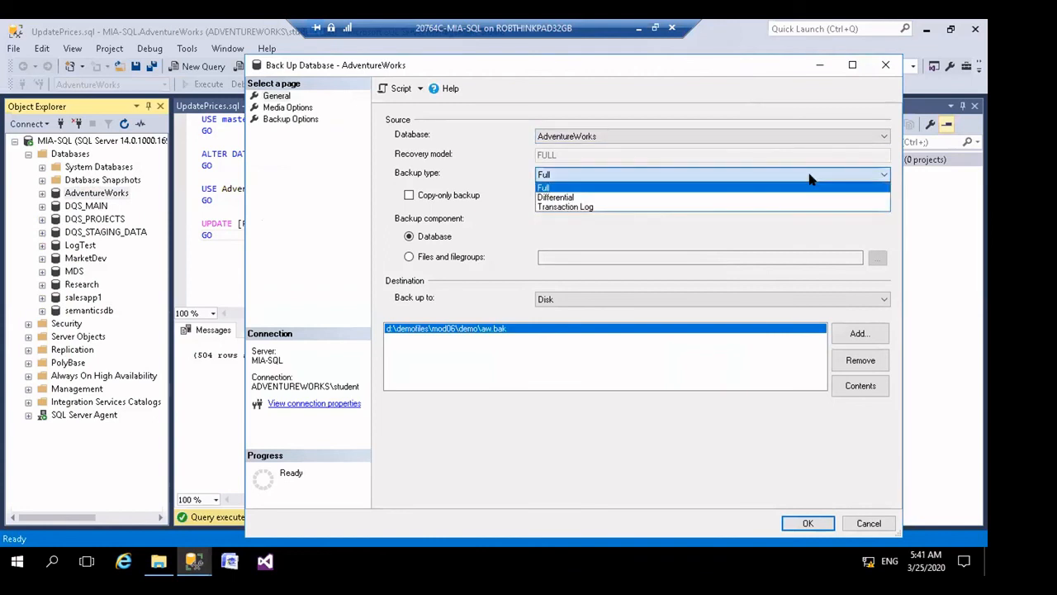
{"action": "left_click", "coordinate": [589, 195]}
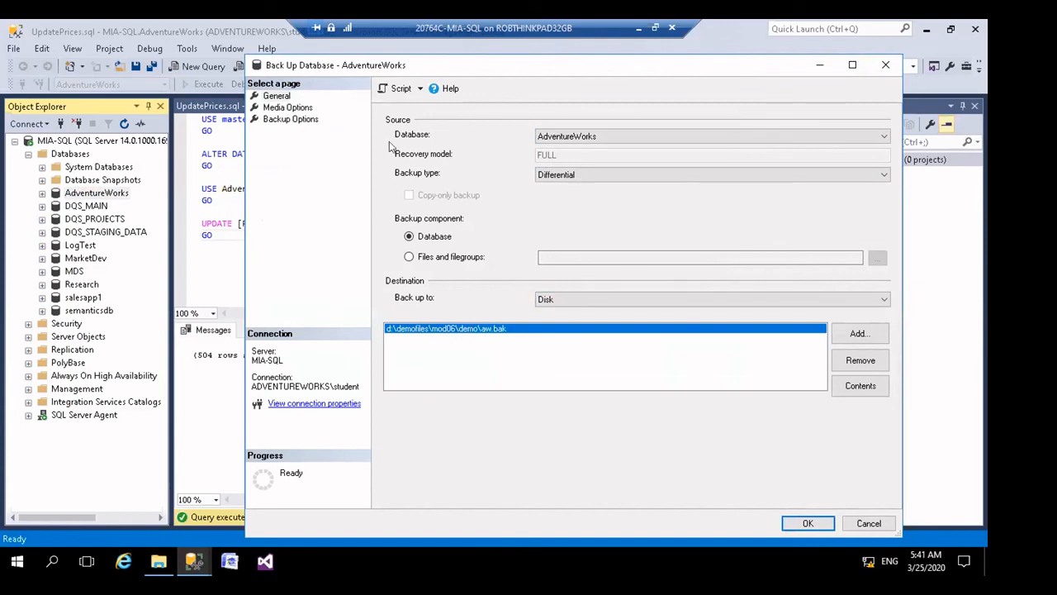
Review the differential backup's media options, backup set options and aw.bak destination, including the choice to append to the existing backup set
{"action": "left_click", "coordinate": [285, 107]}
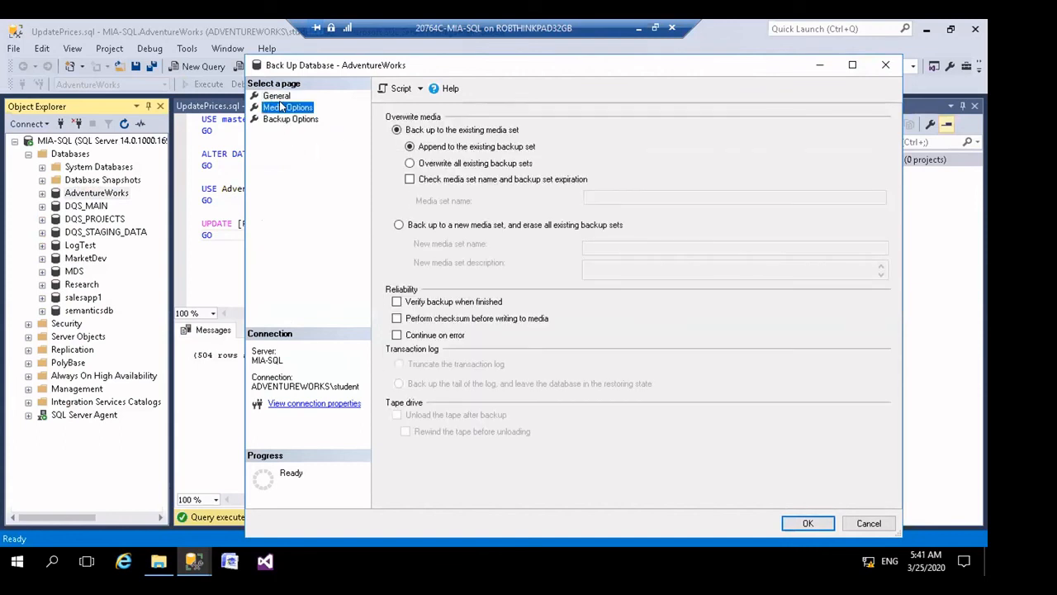
{"action": "left_click", "coordinate": [290, 119]}
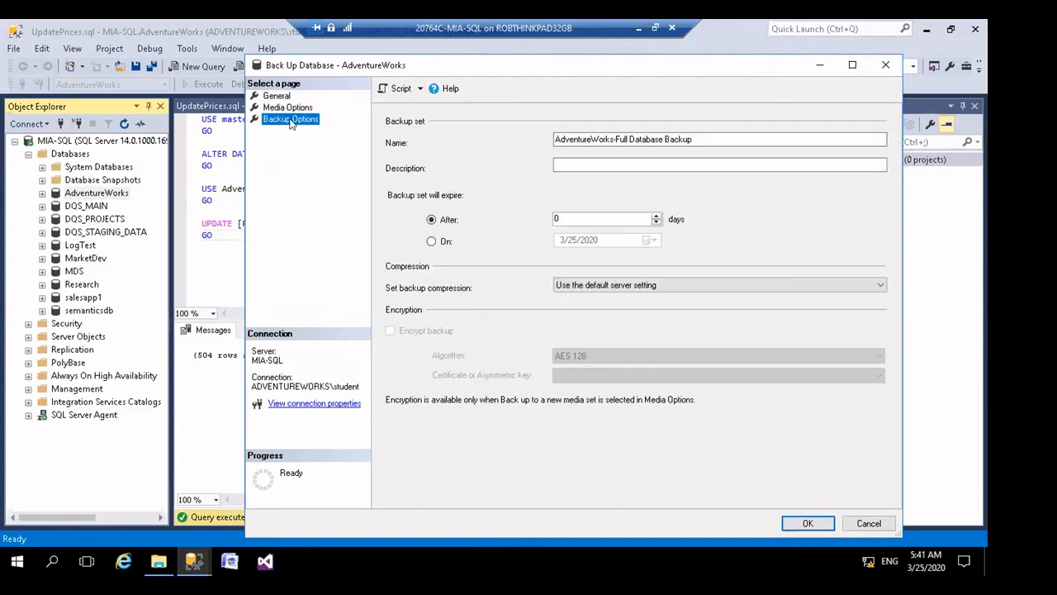
{"action": "left_click", "coordinate": [281, 96]}
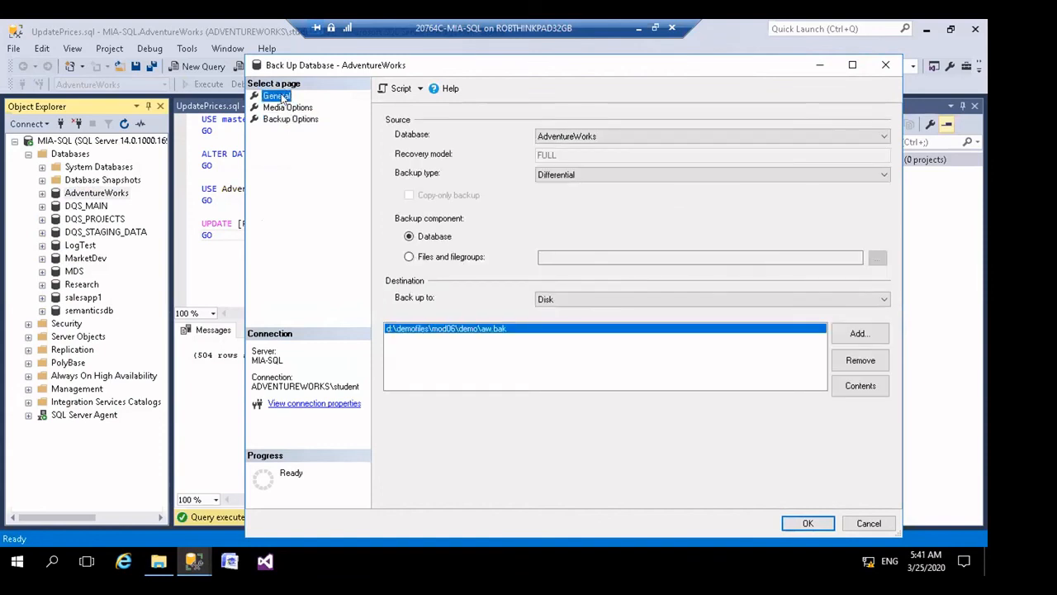
{"action": "left_click", "coordinate": [525, 332]}
{"action": "left_click", "coordinate": [268, 108]}
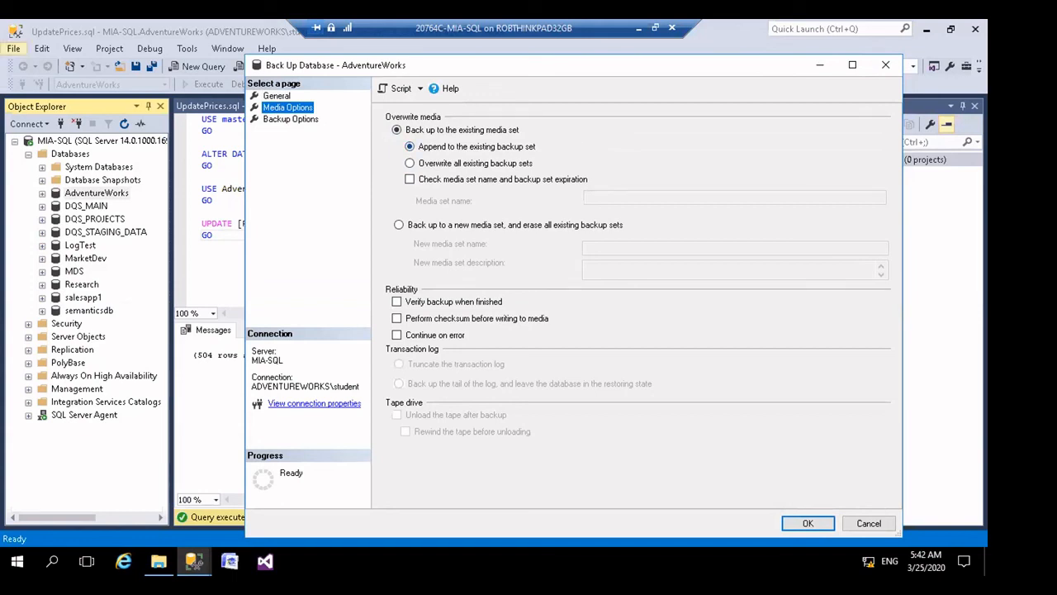
Rename the backup set to AdventureWorks-Diff Database Backup
{"action": "left_click", "coordinate": [291, 119]}
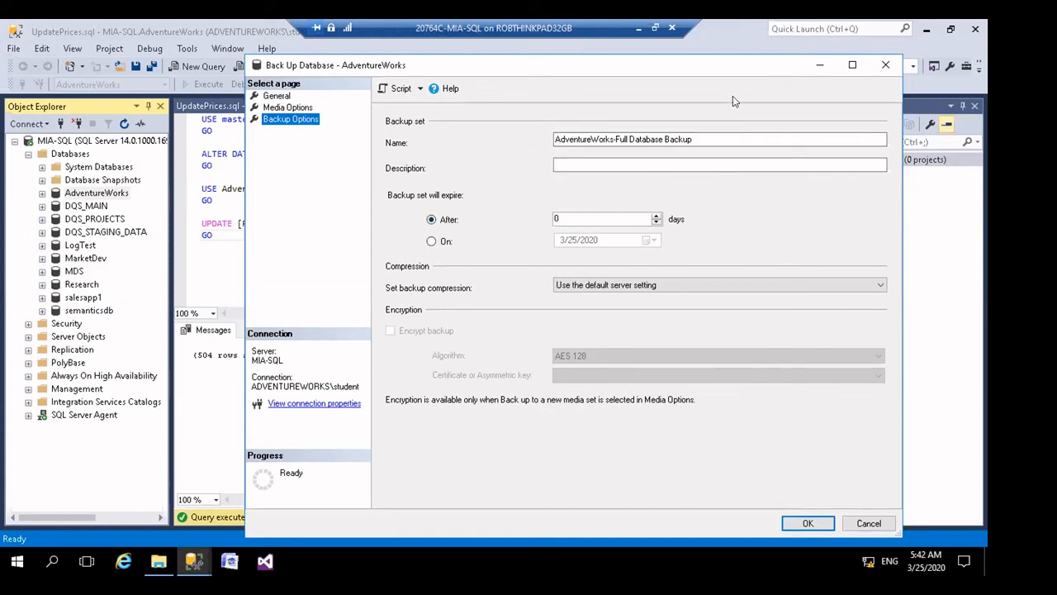
{"action": "left_click", "coordinate": [626, 137]}
{"action": "key", "text": "BackSpace"}
{"action": "key", "text": "BackSpace"}
{"action": "key", "text": "BackSpace"}
{"action": "key", "text": "BackSpace"}
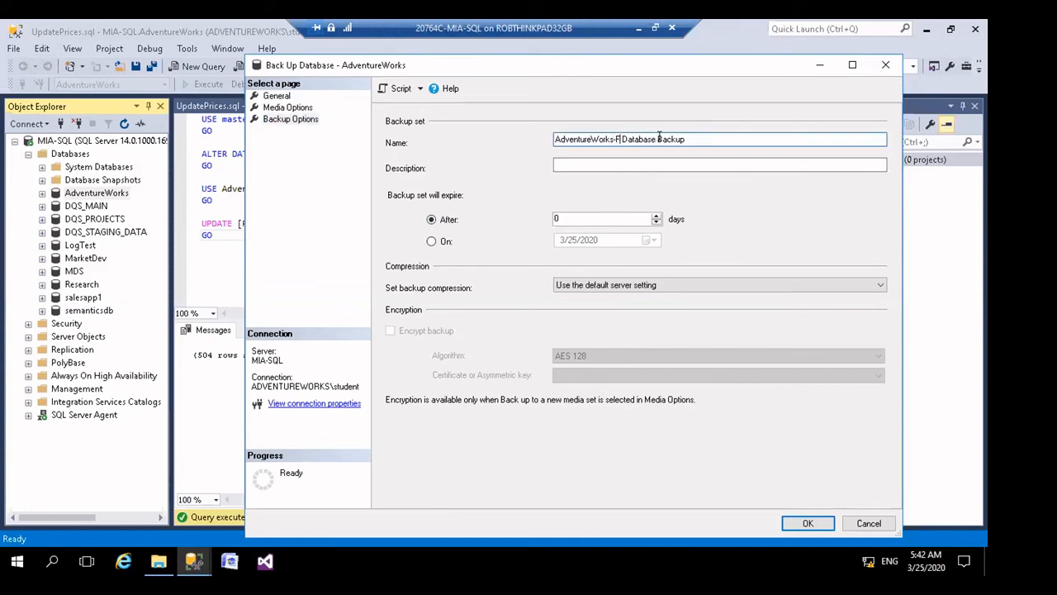
{"action": "type", "text": "Diff"}
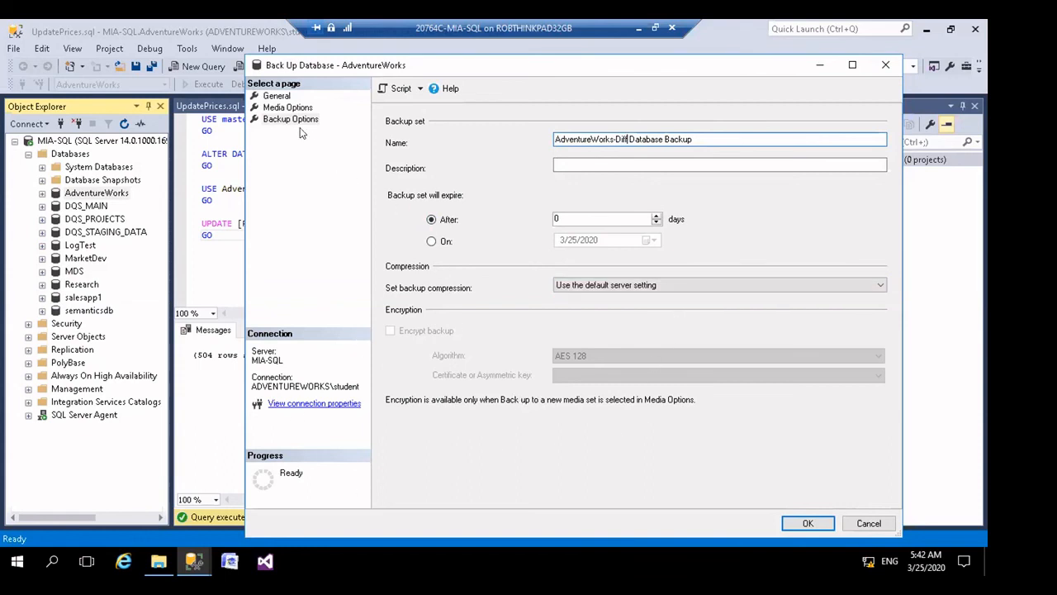
Script the differential backup to a new query window, recheck its option pages, and run the backup
{"action": "left_click", "coordinate": [419, 90]}
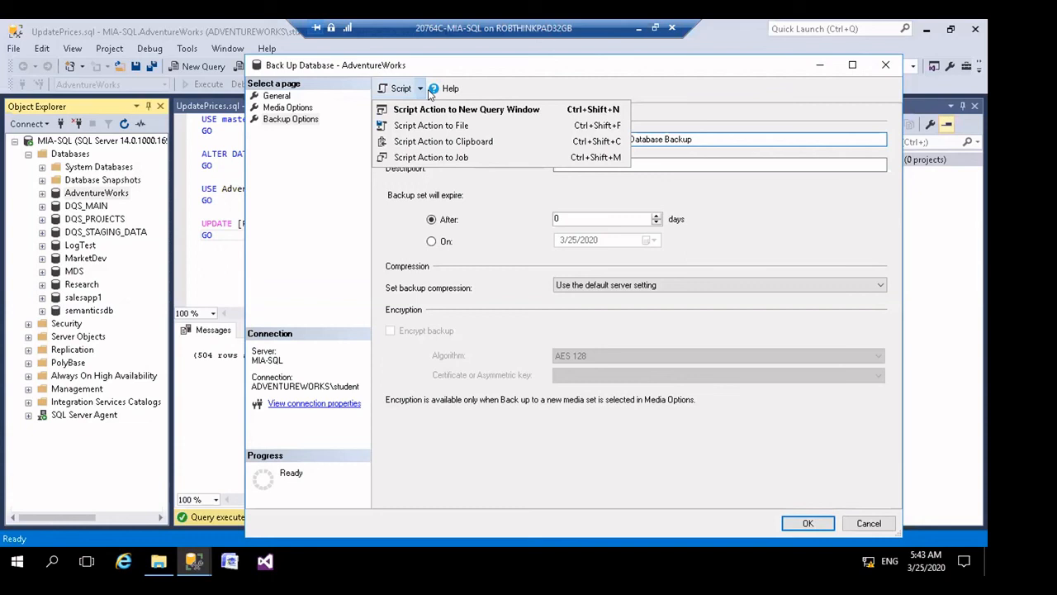
{"action": "left_click", "coordinate": [466, 110]}
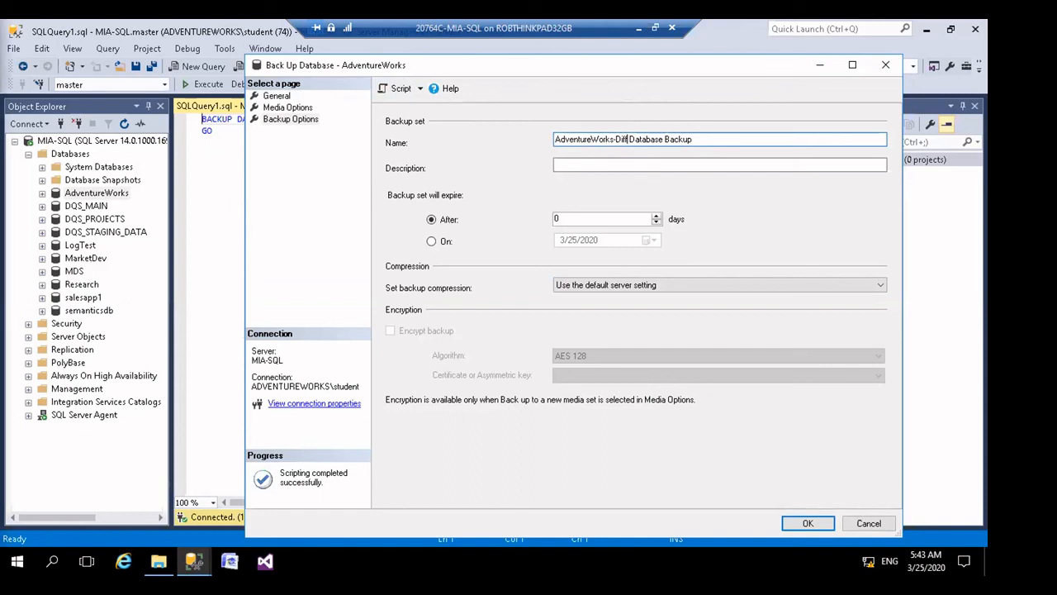
{"action": "left_click", "coordinate": [288, 97]}
{"action": "left_click", "coordinate": [290, 109]}
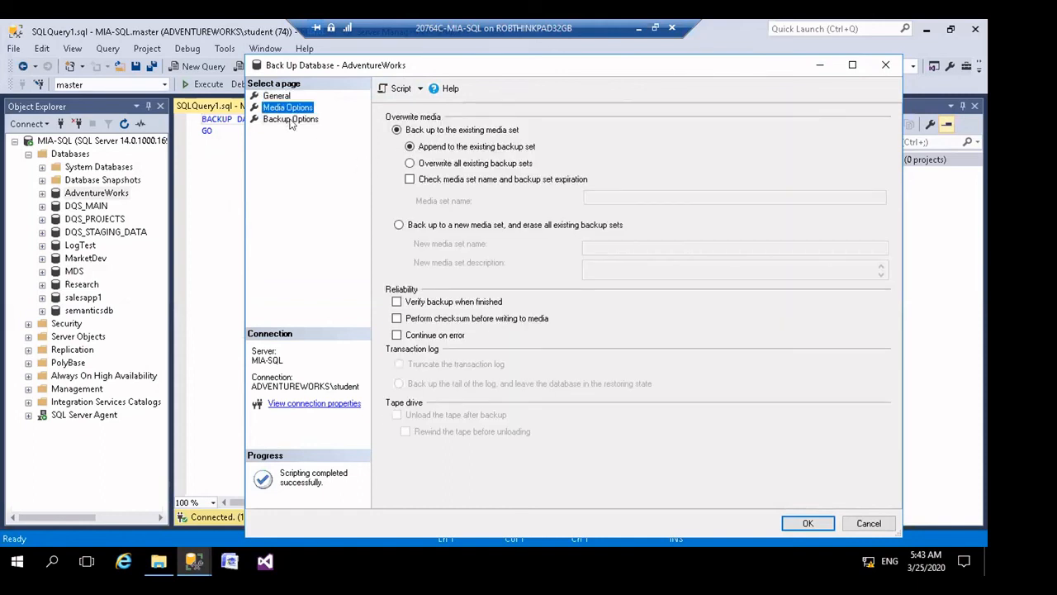
{"action": "left_click", "coordinate": [290, 120]}
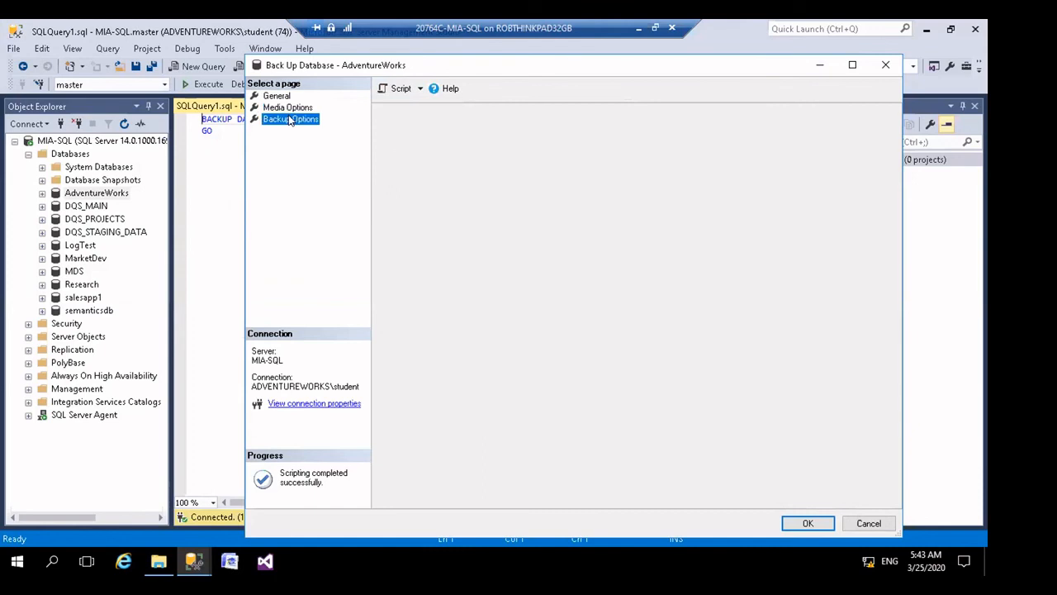
{"action": "left_click", "coordinate": [799, 521]}
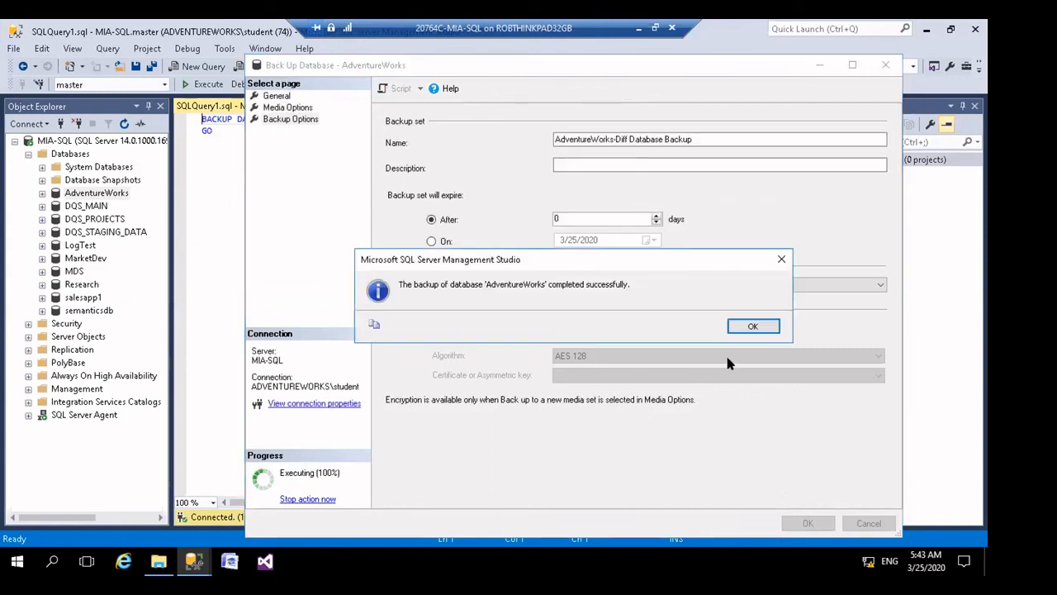
{"action": "left_click", "coordinate": [752, 327]}
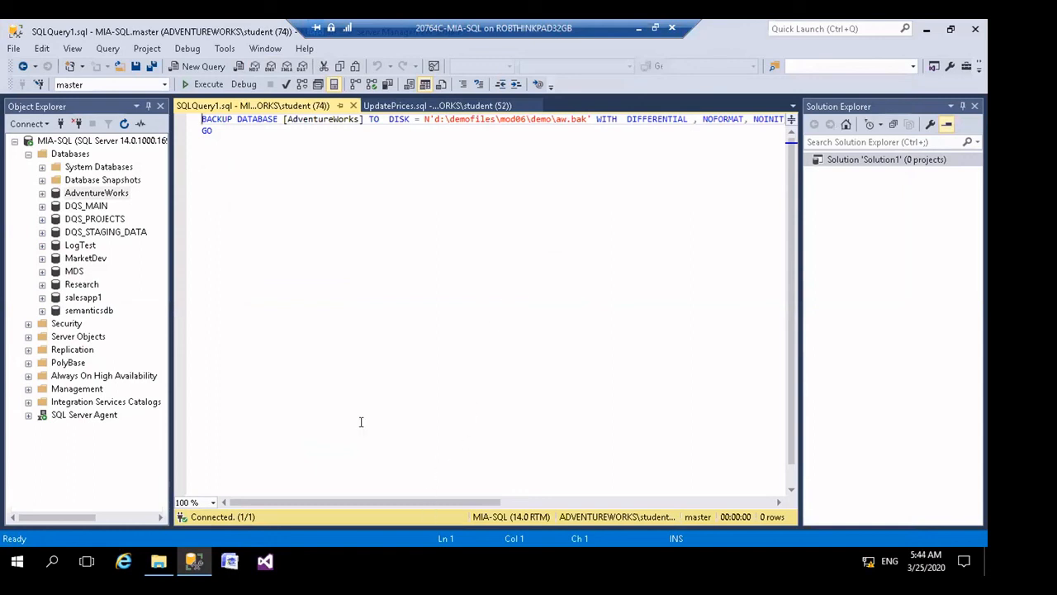
Look over the generated backup script, switch to File Explorer, and check the refreshed size of aw.bak in the Demo folder
{"action": "left_click_drag", "start_coordinate": [464, 504], "coordinate": [359, 519]}
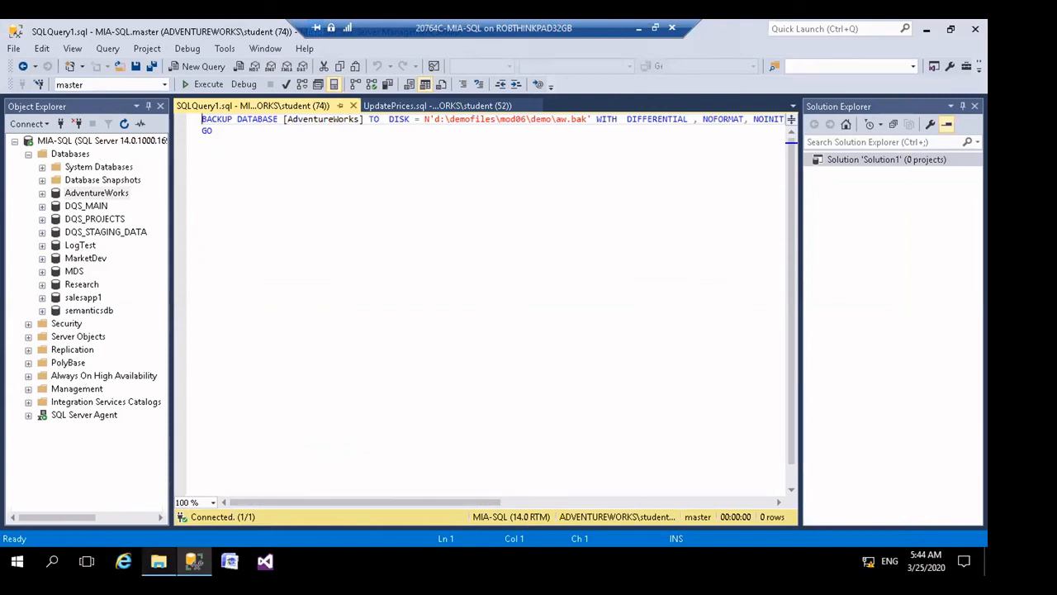
{"action": "left_click", "coordinate": [158, 560]}
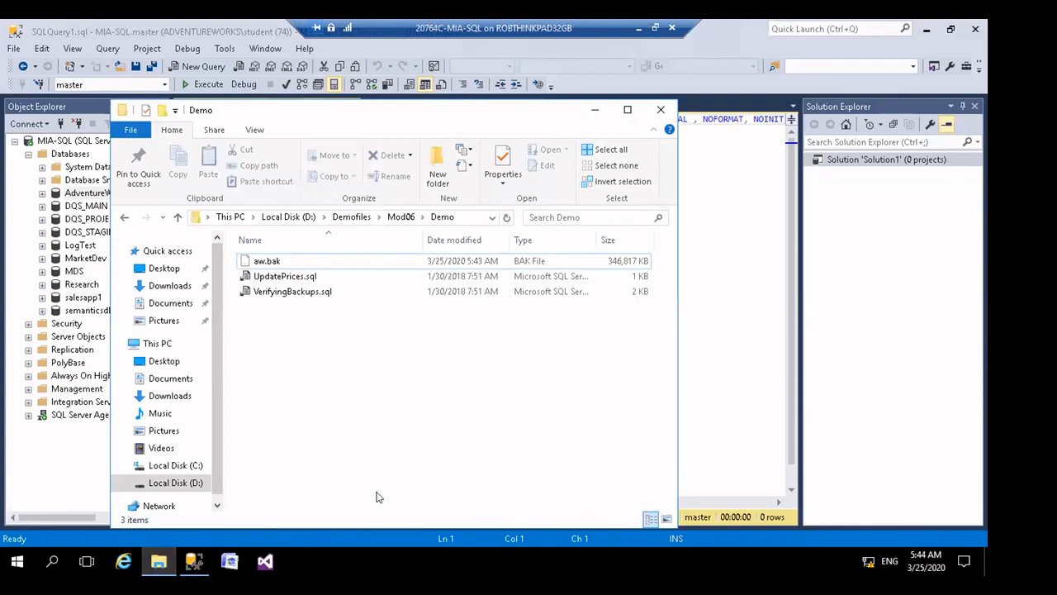
{"action": "left_click_drag", "start_coordinate": [526, 113], "coordinate": [487, 78]}
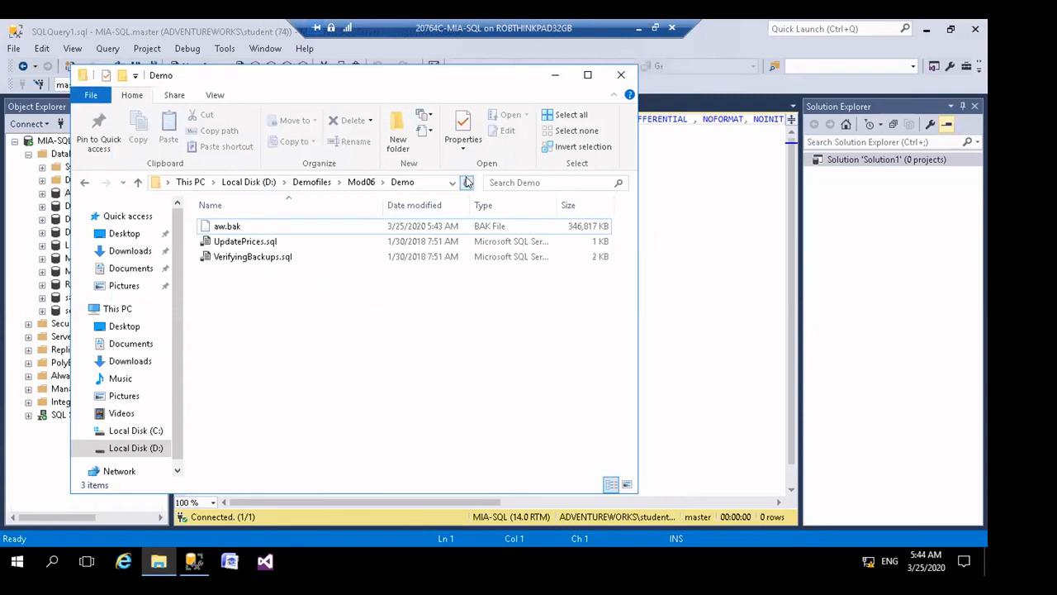
{"action": "left_click", "coordinate": [466, 182]}
{"action": "left_click_drag", "start_coordinate": [649, 255], "coordinate": [770, 248]}
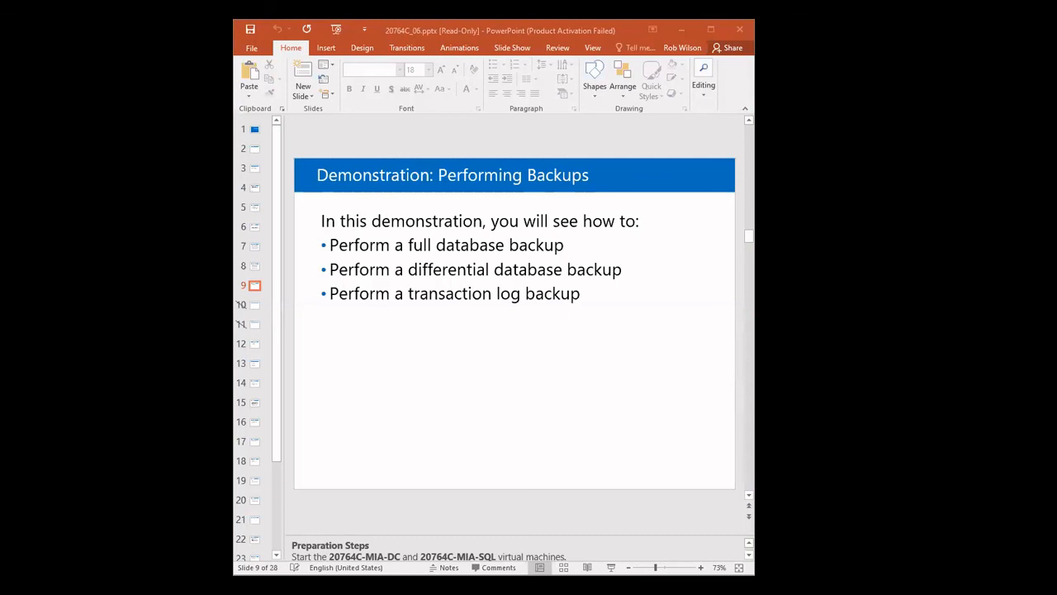
Switch to the PowerPoint presentation 20764C_06.pptx and advance to slide 12, Lesson 2: Managing Database Backups
{"action": "left_click", "coordinate": [714, 352]}
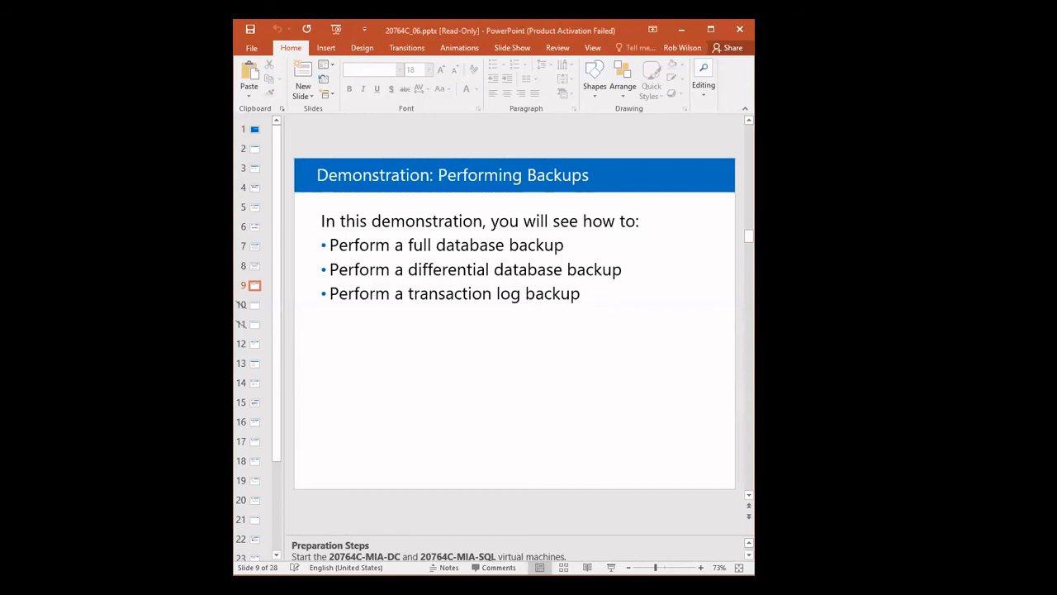
{"action": "left_click", "coordinate": [749, 516]}
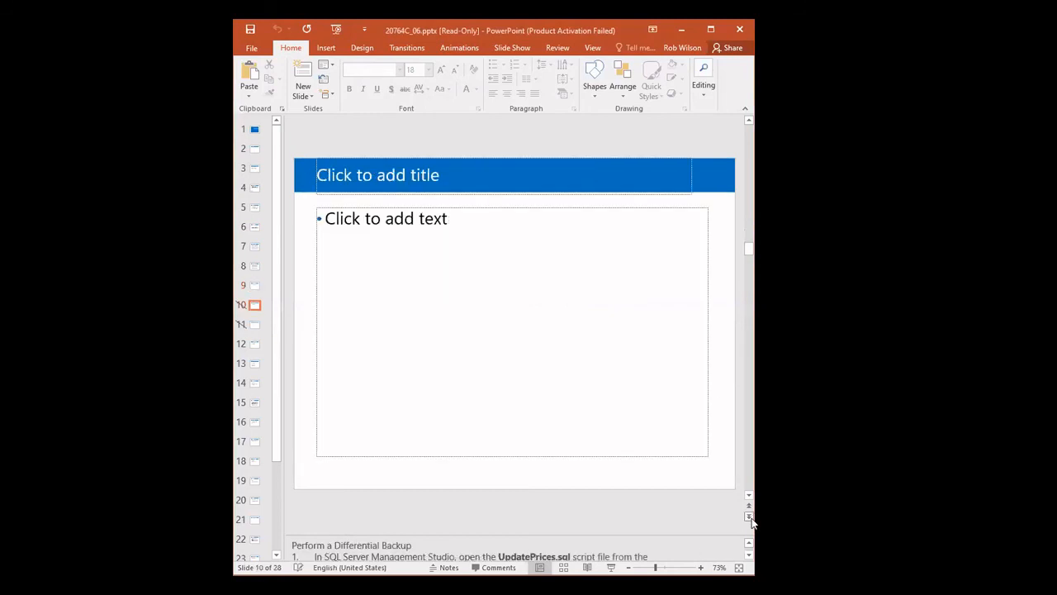
{"action": "double_click", "coordinate": [749, 516]}
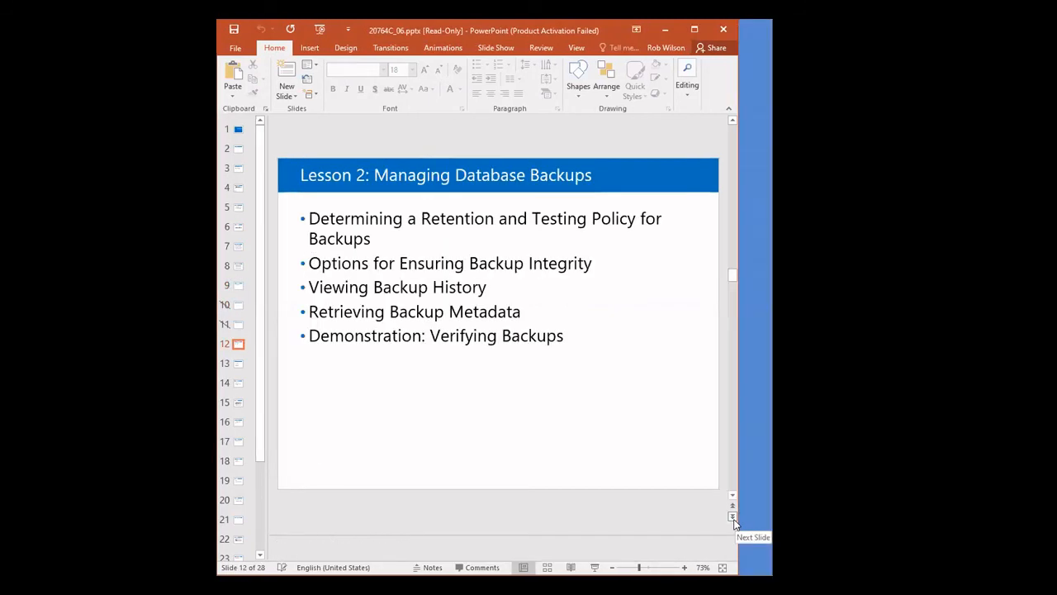
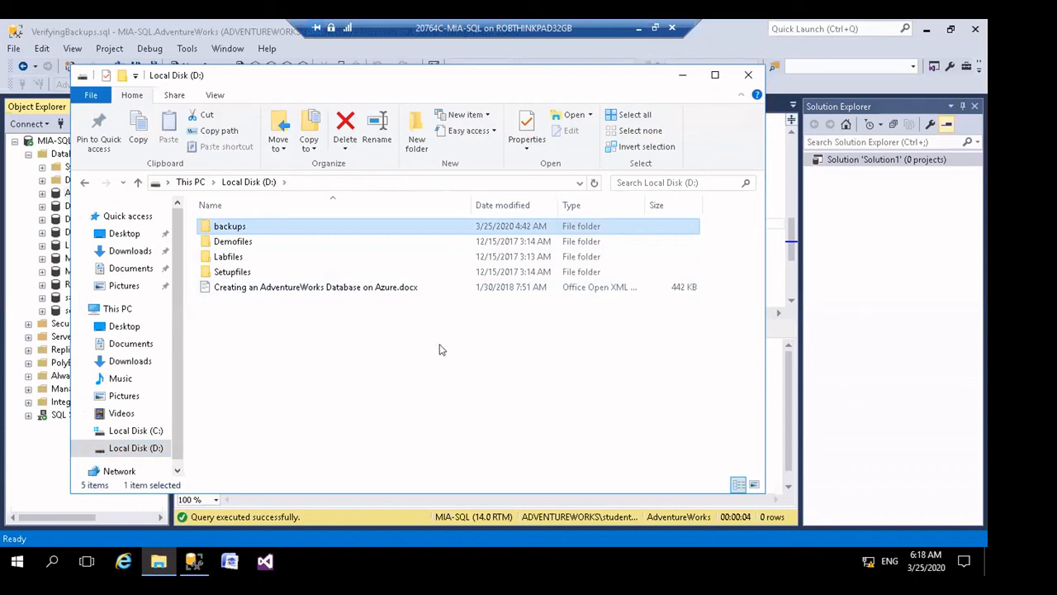
Close the File Explorer window and open the query file EncyptionKeys.sql from the Mod06 Setupfiles folder
{"action": "left_click", "coordinate": [758, 81]}
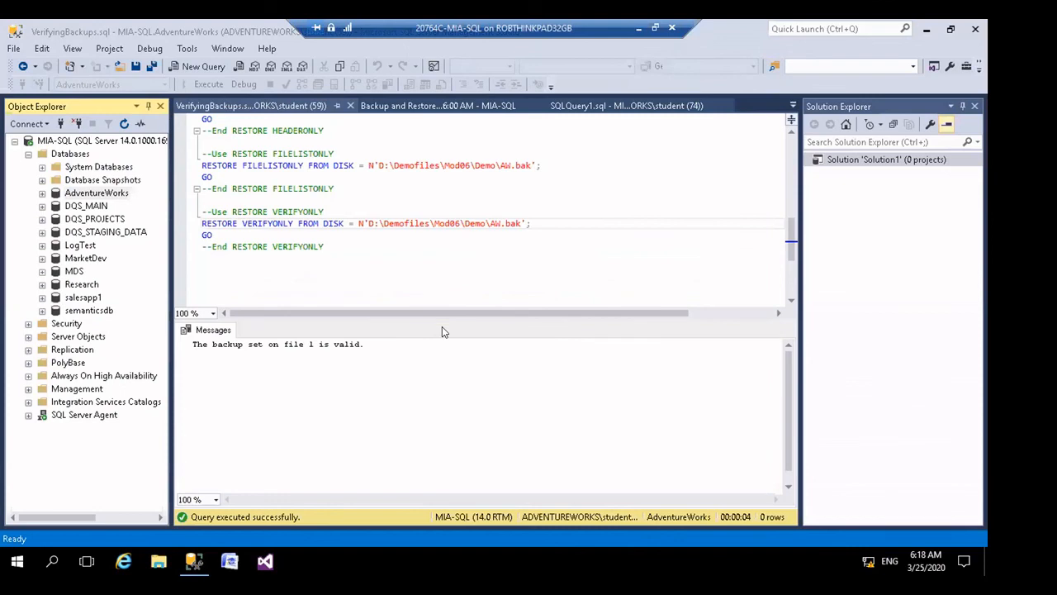
{"action": "left_click", "coordinate": [14, 50]}
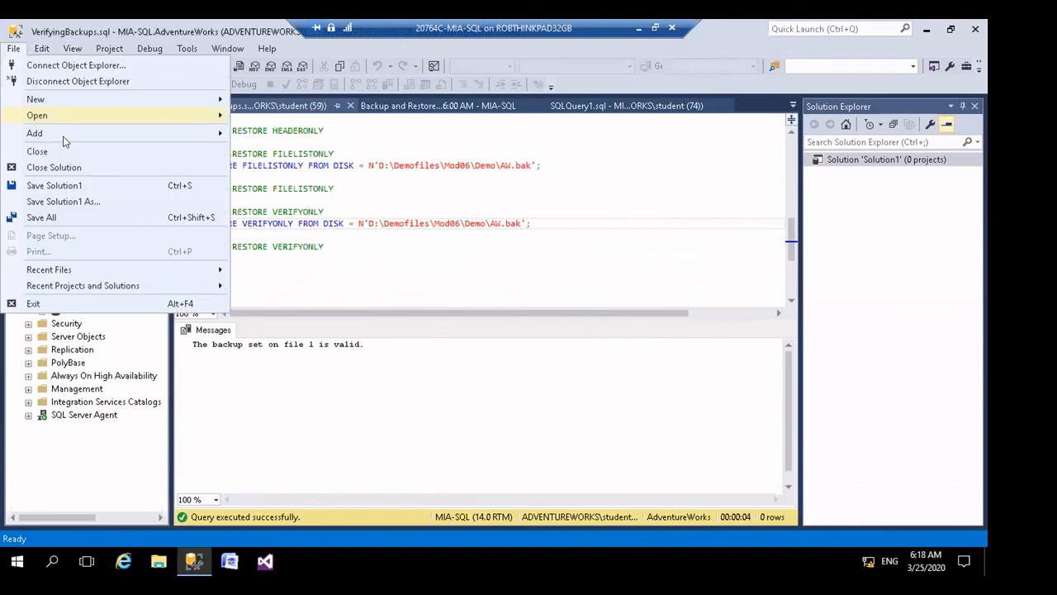
{"action": "mouse_move", "coordinate": [68, 118]}
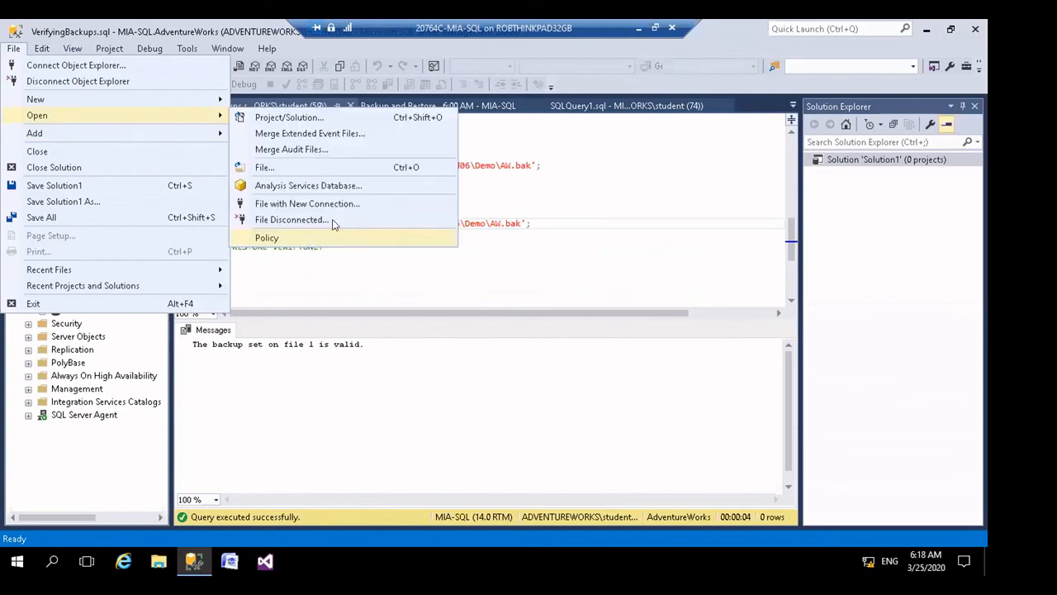
{"action": "left_click", "coordinate": [273, 168]}
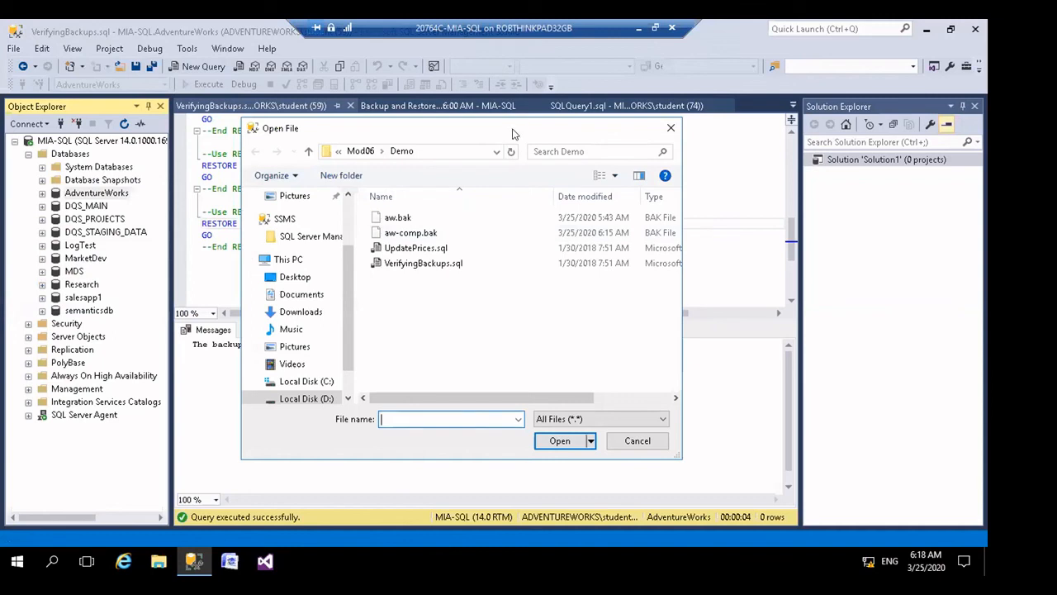
{"action": "left_click_drag", "start_coordinate": [513, 132], "coordinate": [491, 142]}
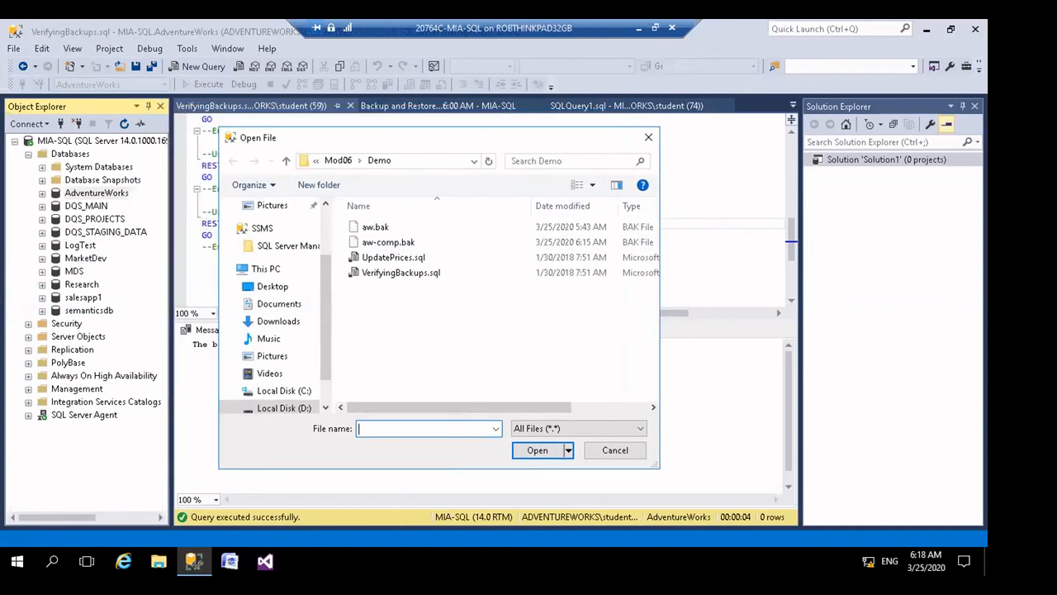
{"action": "left_click", "coordinate": [341, 163]}
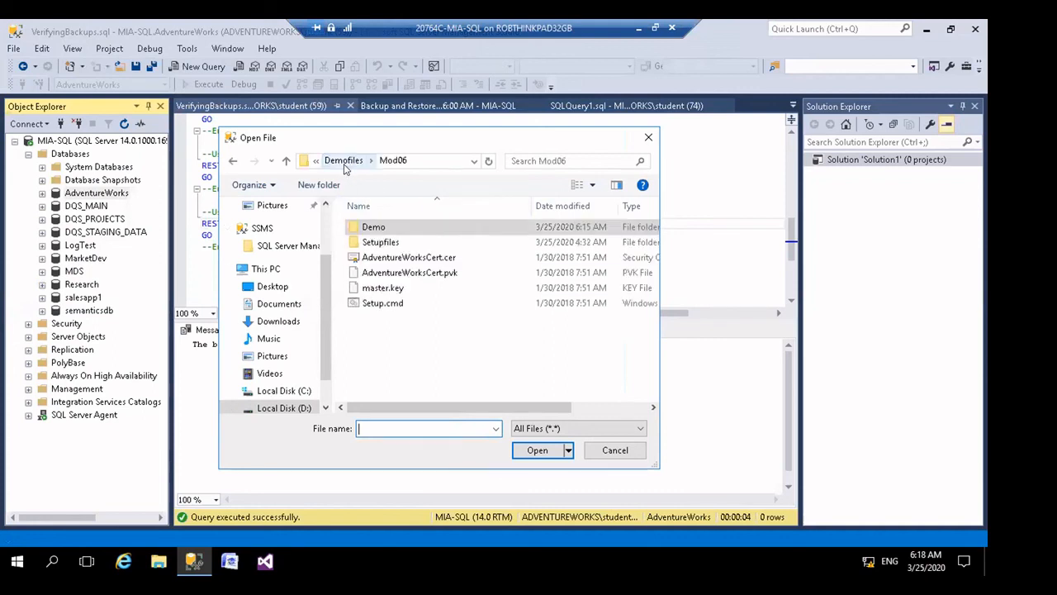
{"action": "double_click", "coordinate": [378, 243]}
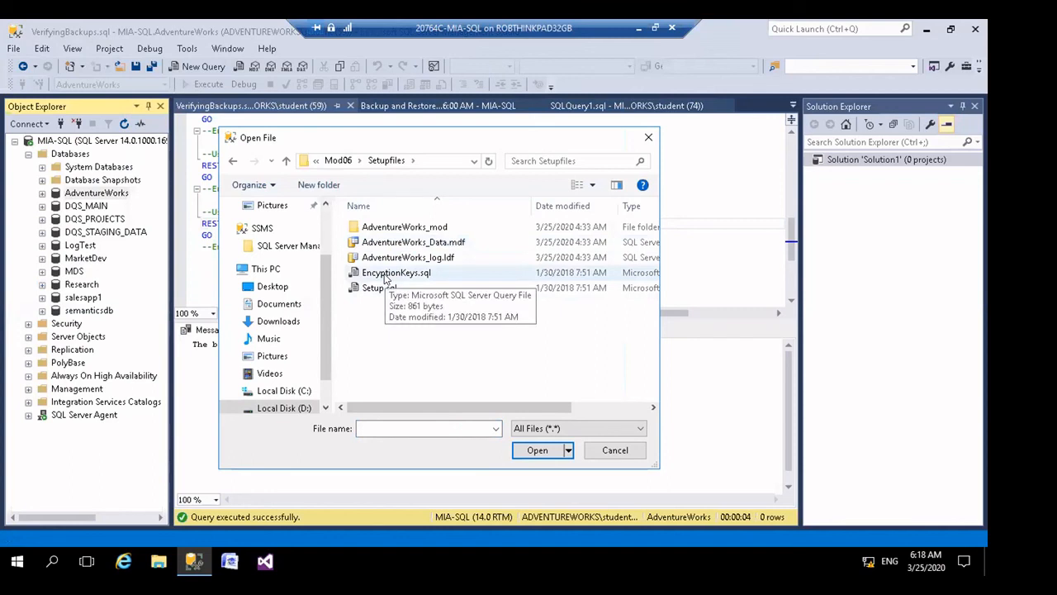
{"action": "double_click", "coordinate": [390, 274]}
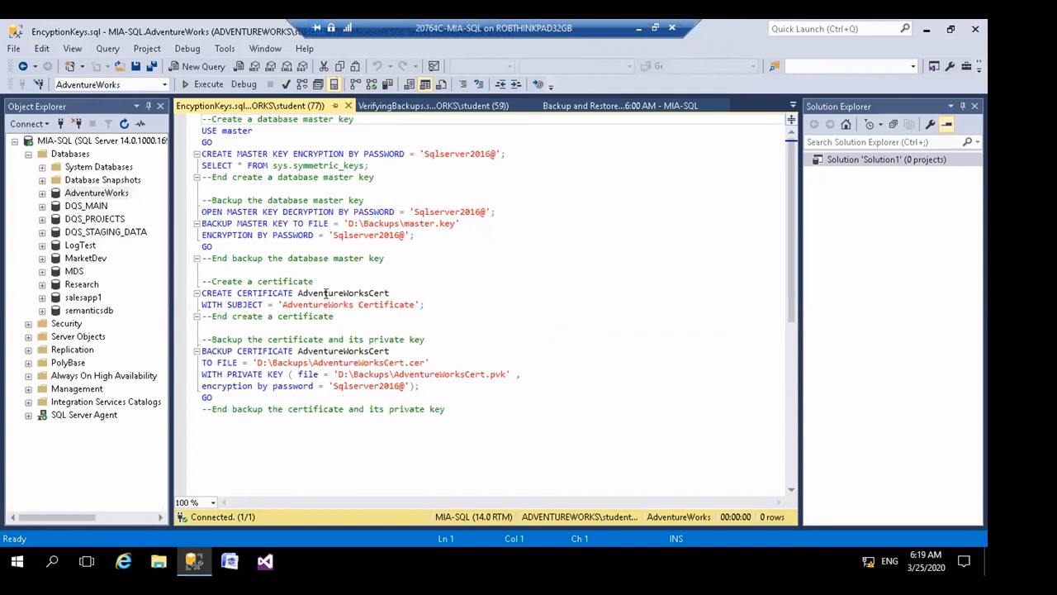
Run the script sections that create the database master key in master and back it up to D:\Backups\master.key
{"action": "left_click", "coordinate": [203, 130]}
{"action": "left_click_drag", "start_coordinate": [202, 130], "coordinate": [370, 165]}
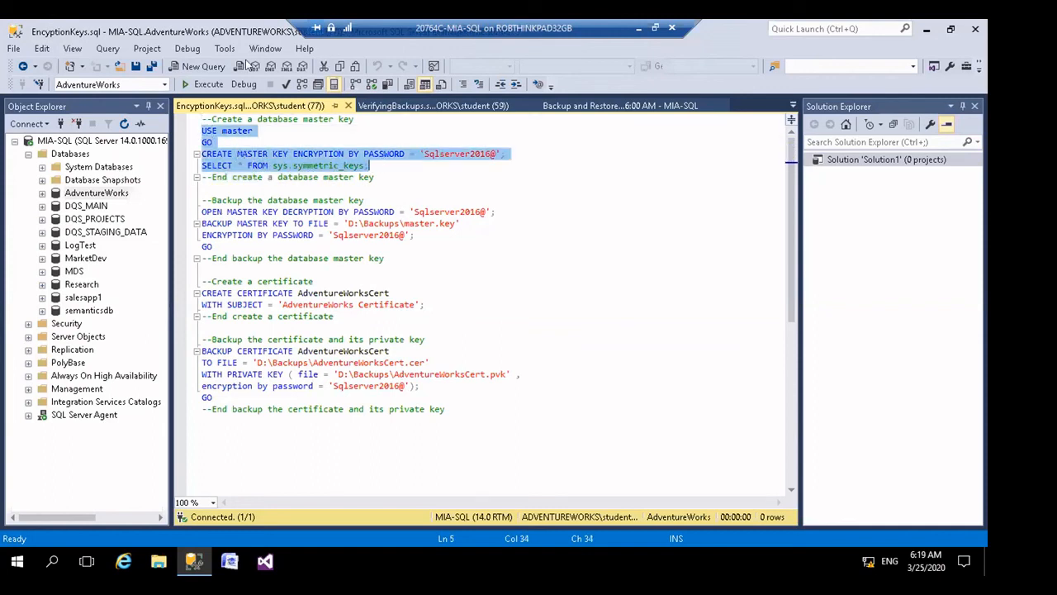
{"action": "left_click", "coordinate": [206, 85]}
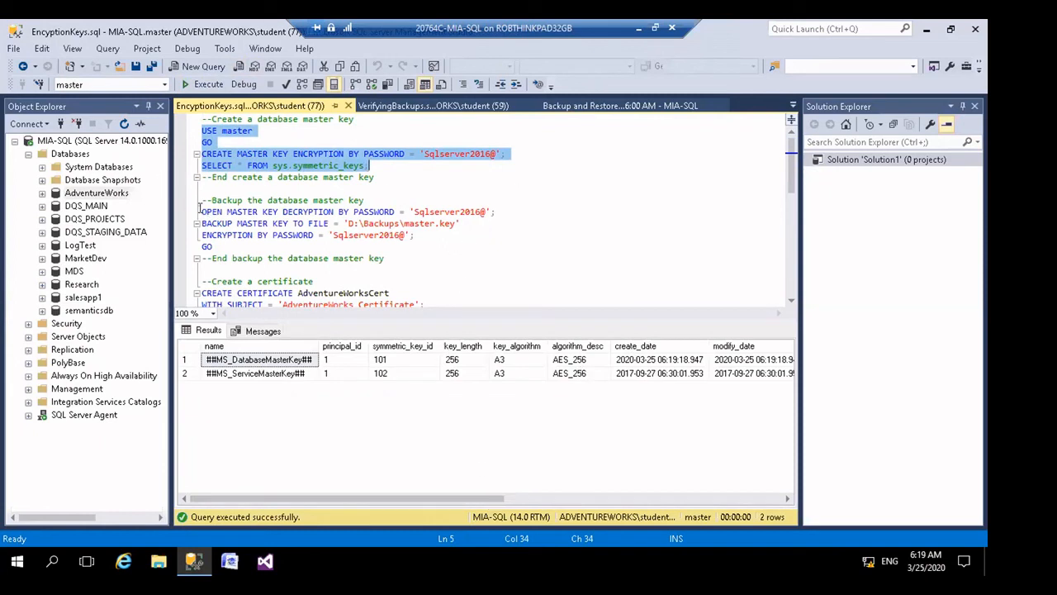
{"action": "left_click_drag", "start_coordinate": [198, 208], "coordinate": [252, 240]}
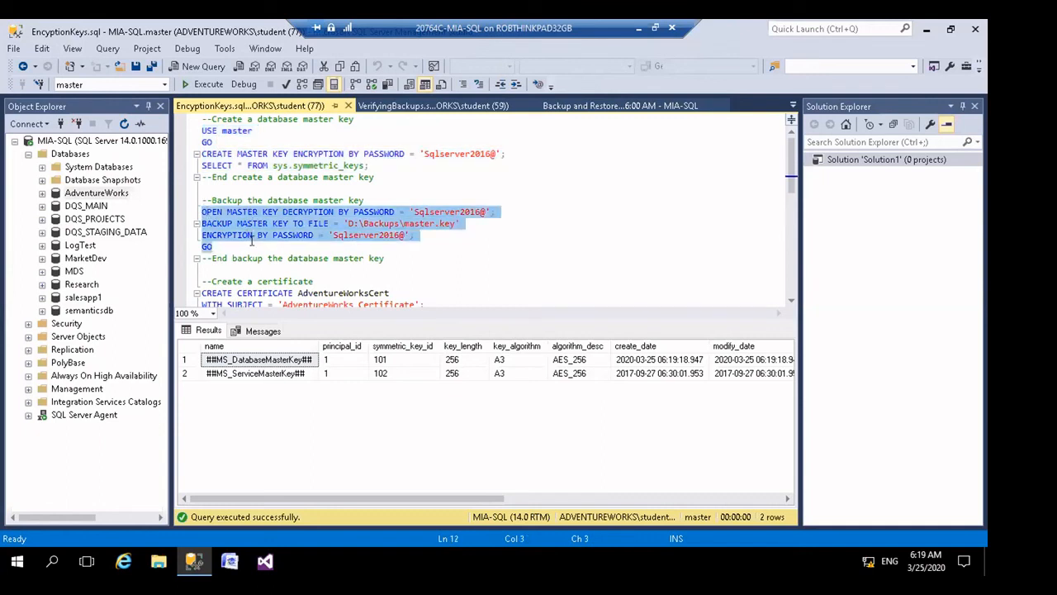
{"action": "left_click", "coordinate": [201, 86]}
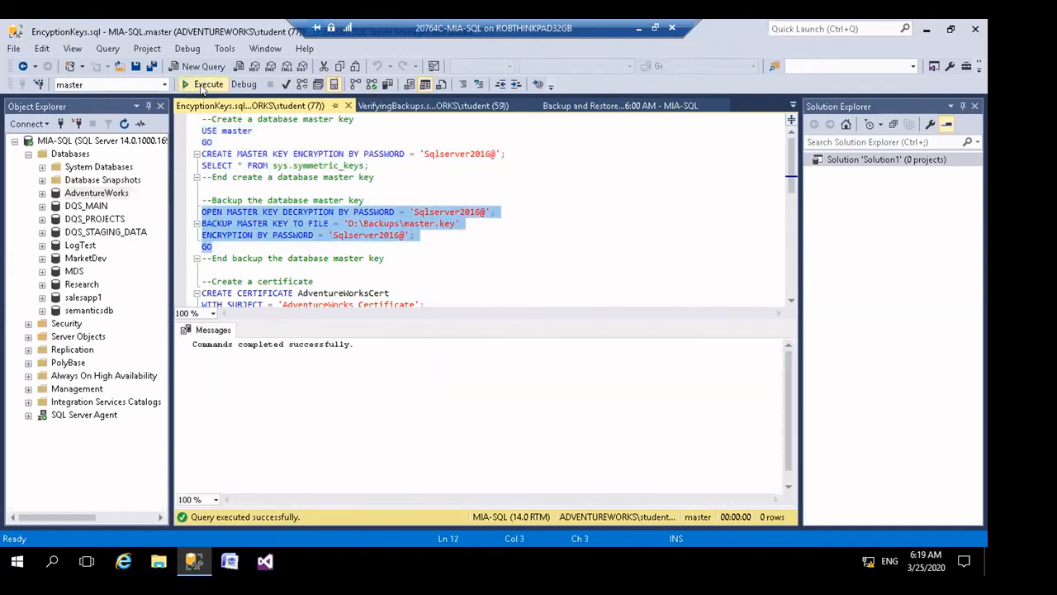
Run the script sections that create the AdventureWorksCert certificate and back it up with its private key to D:\Backups
{"action": "scroll", "coordinate": [439, 248], "scroll_direction": "down", "scroll_amount": 2}
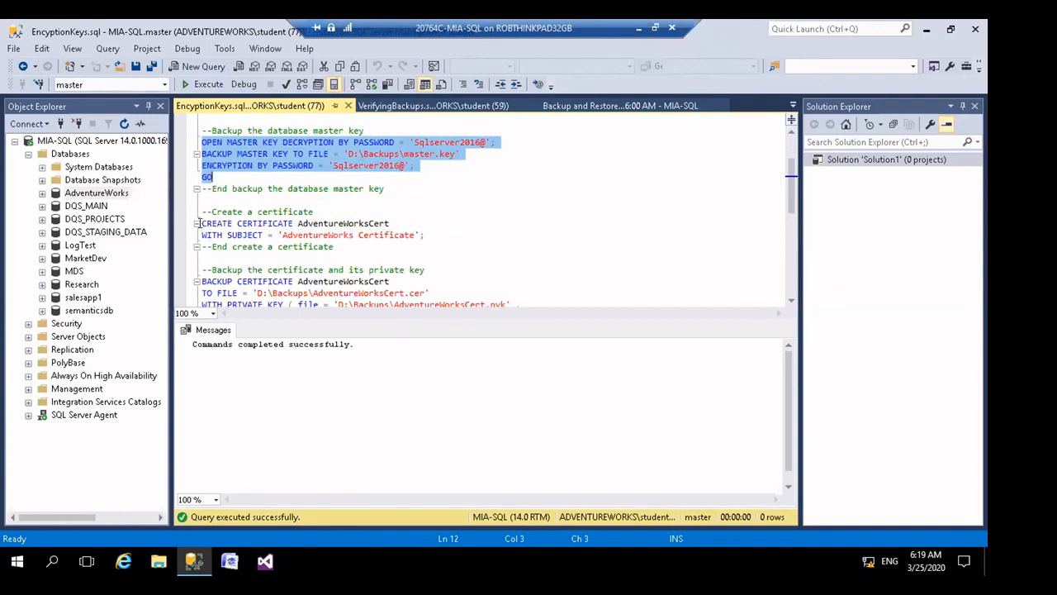
{"action": "left_click_drag", "start_coordinate": [202, 223], "coordinate": [427, 232]}
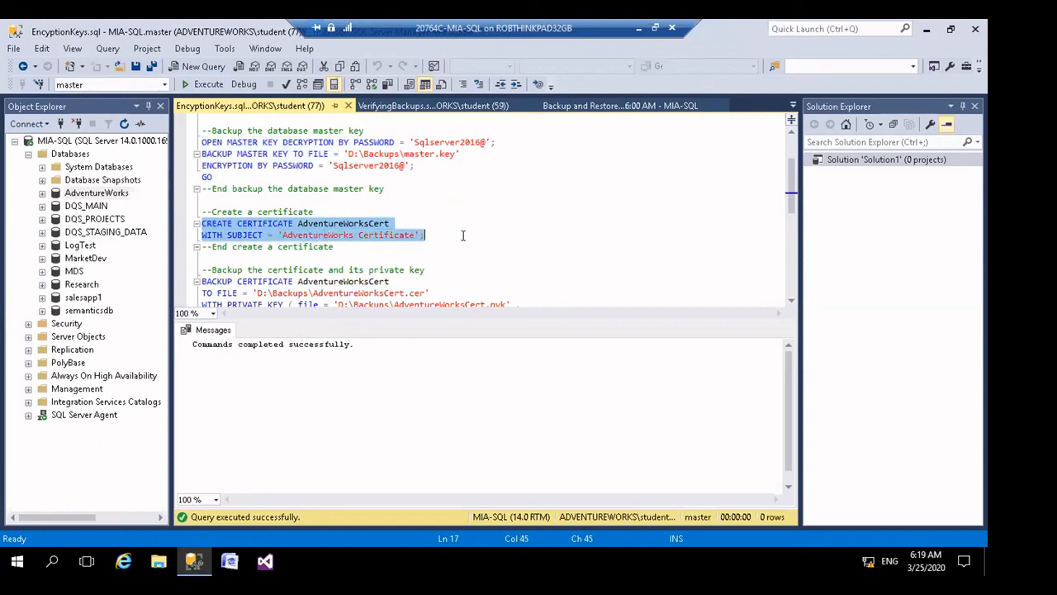
{"action": "left_click", "coordinate": [208, 84]}
{"action": "scroll", "coordinate": [422, 277], "scroll_direction": "down", "scroll_amount": 2}
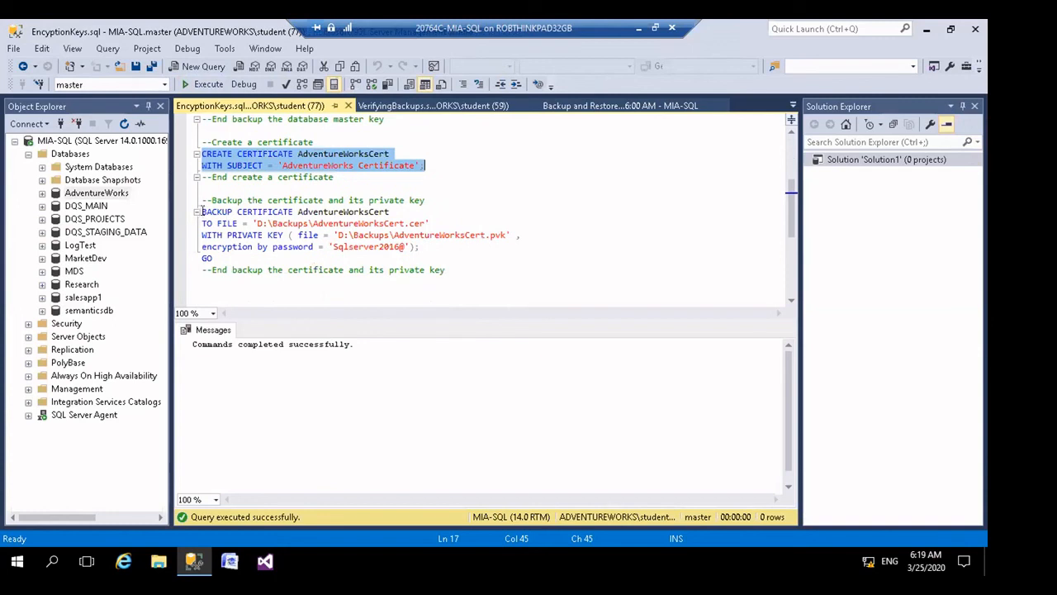
{"action": "left_click_drag", "start_coordinate": [199, 209], "coordinate": [234, 253]}
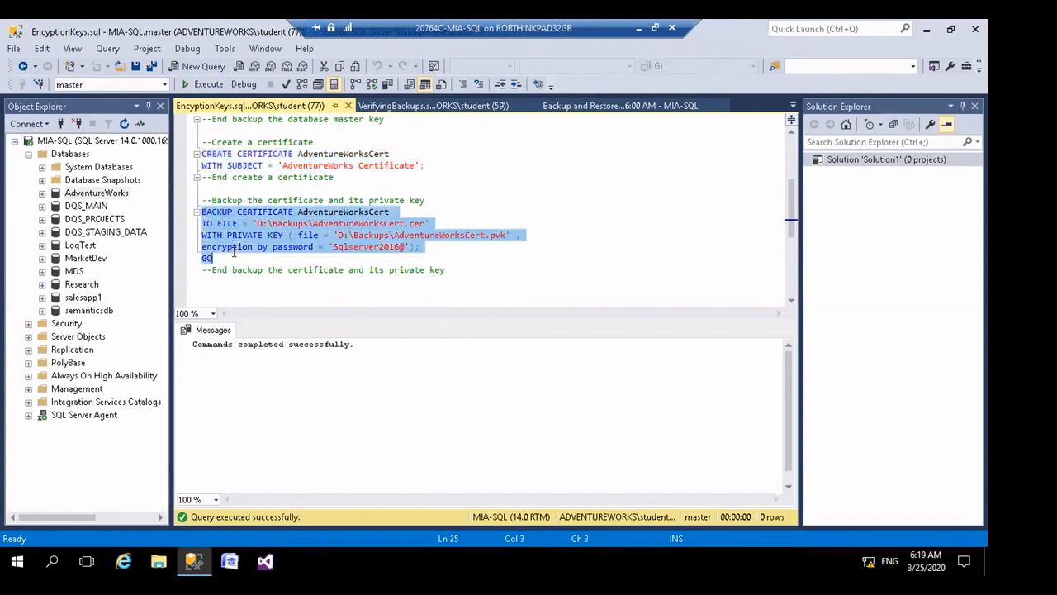
{"action": "left_click", "coordinate": [206, 85]}
Start a full backup of the AdventureWorks database and replace its disk destination with d:\backups\aw-encrypt.bak
{"action": "right_click", "coordinate": [81, 191]}
{"action": "mouse_move", "coordinate": [145, 254]}
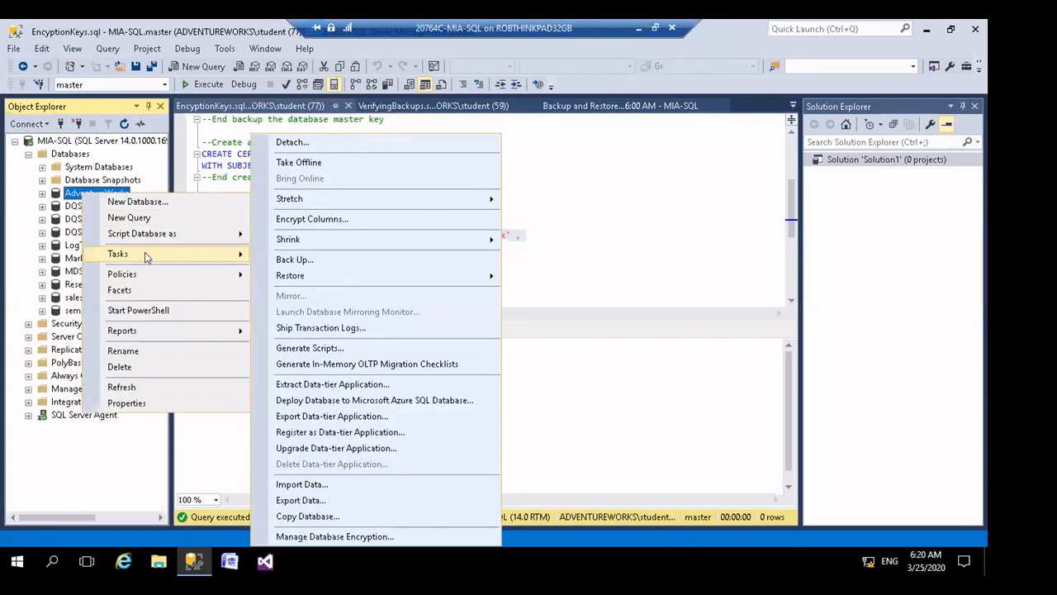
{"action": "left_click", "coordinate": [304, 259]}
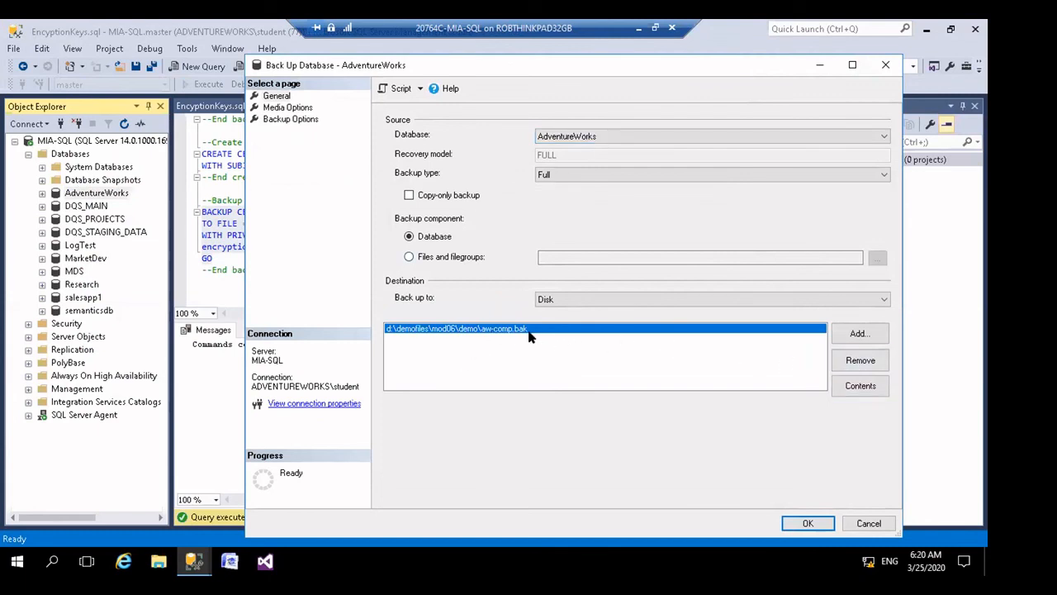
{"action": "left_click", "coordinate": [860, 361]}
{"action": "left_click", "coordinate": [859, 333]}
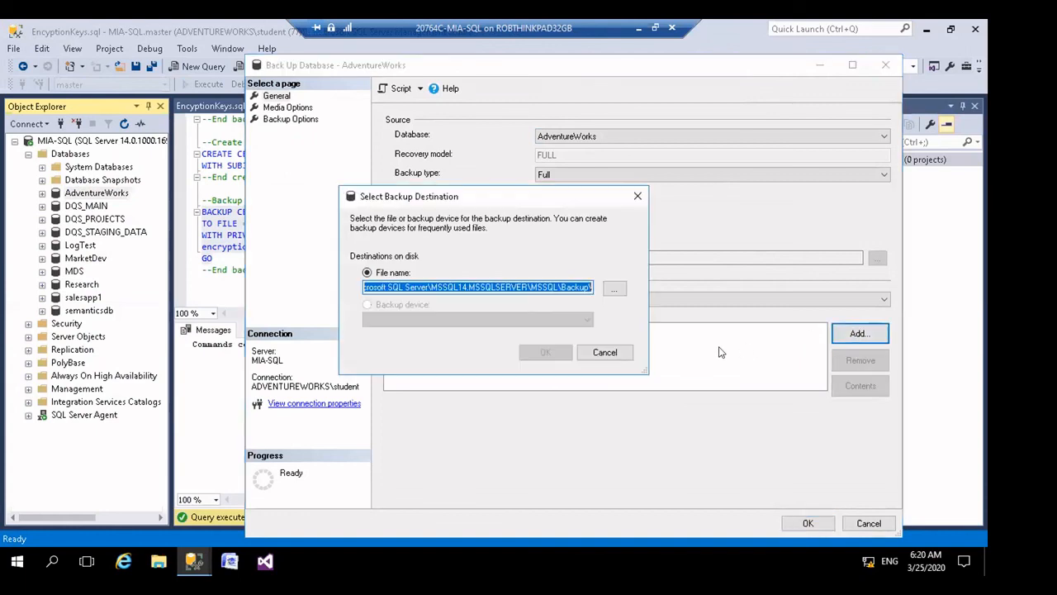
{"action": "type", "text": "d:\\"}
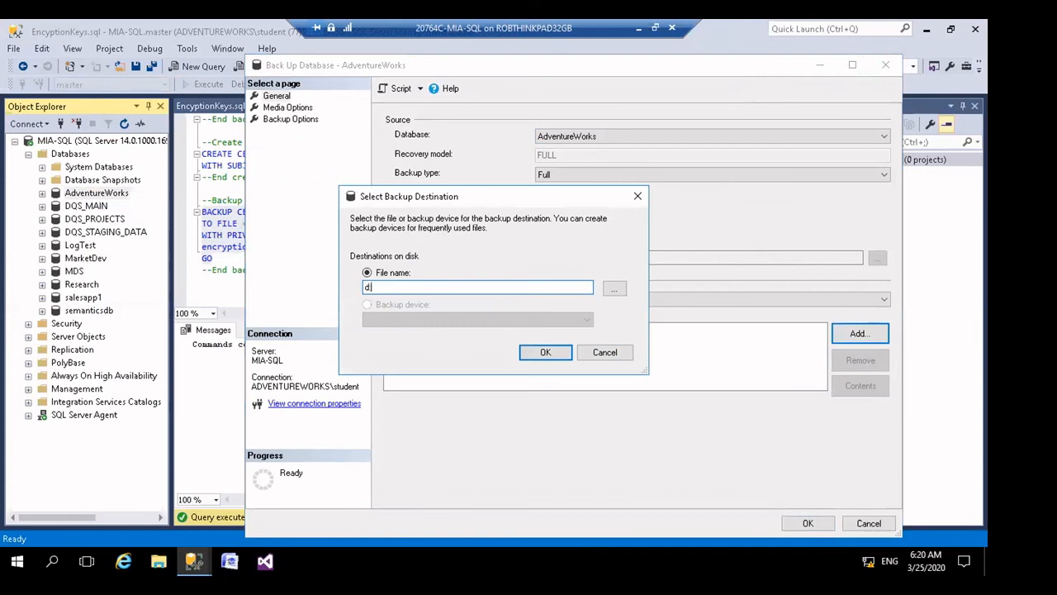
{"action": "type", "text": "backups\\"}
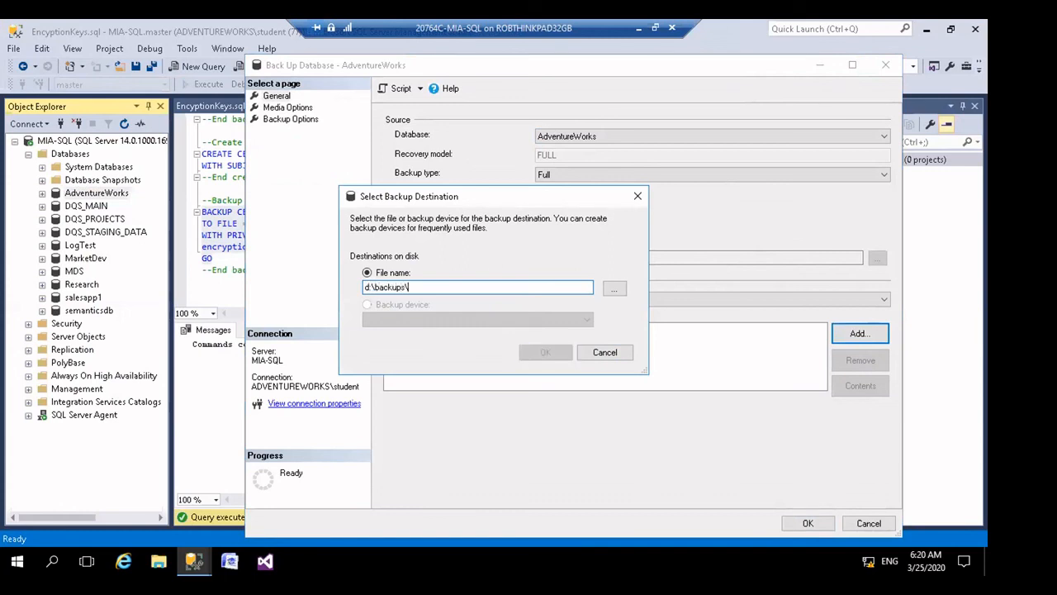
{"action": "type", "text": "aw"}
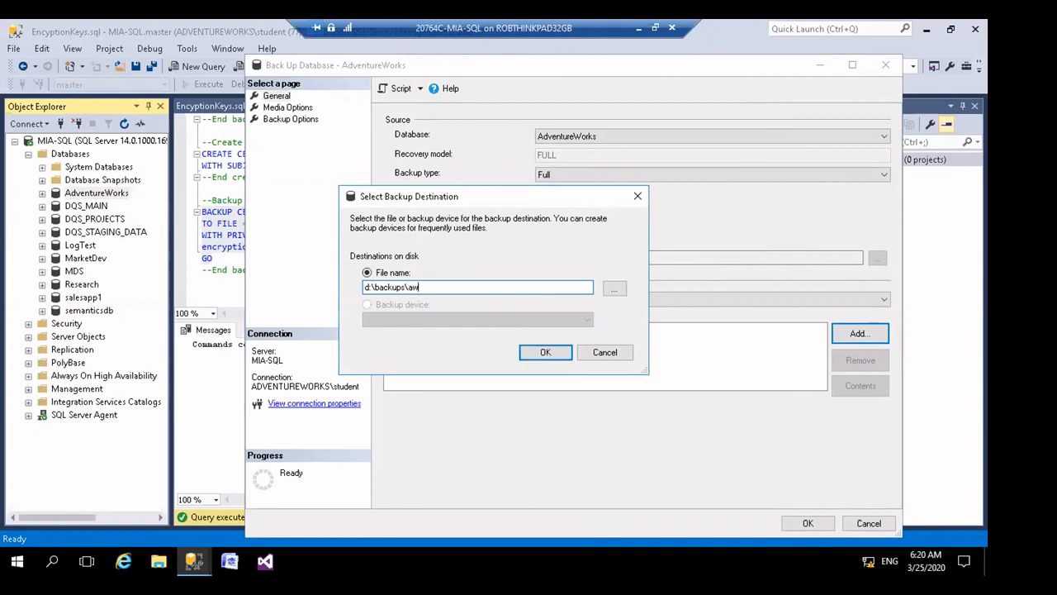
{"action": "type", "text": "-encrypt.bak"}
{"action": "left_click", "coordinate": [545, 353]}
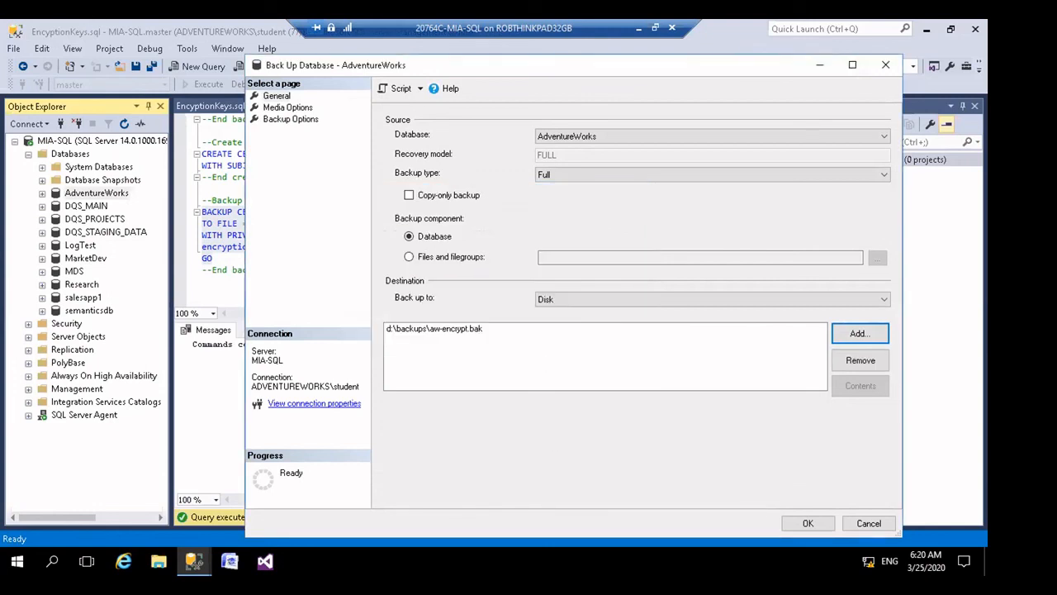
Set the backup to use a new media set named Encrypted backup, erasing all existing backup sets
{"action": "left_click", "coordinate": [286, 107]}
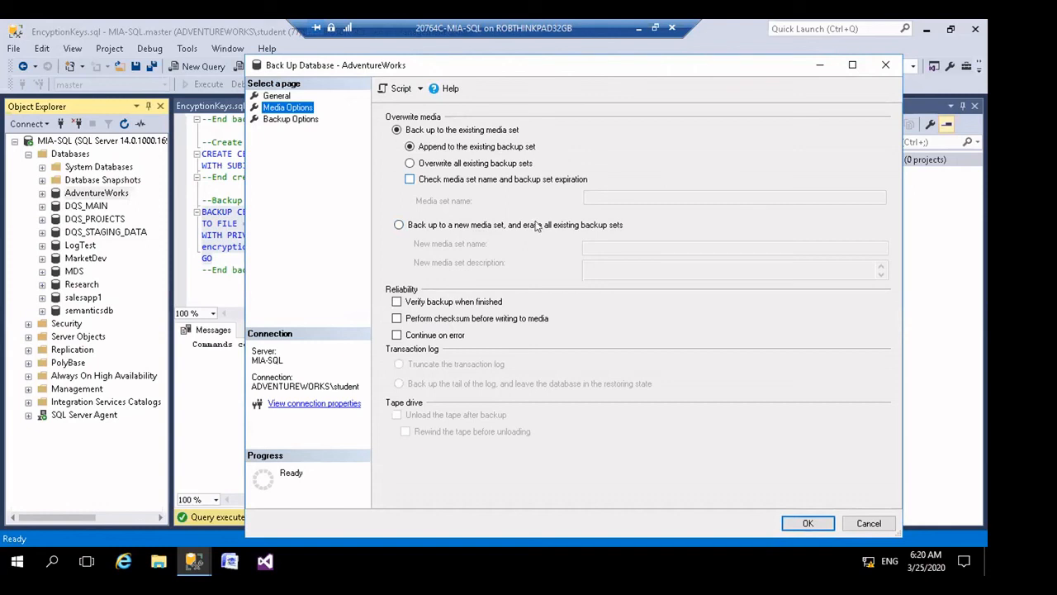
{"action": "left_click", "coordinate": [398, 225]}
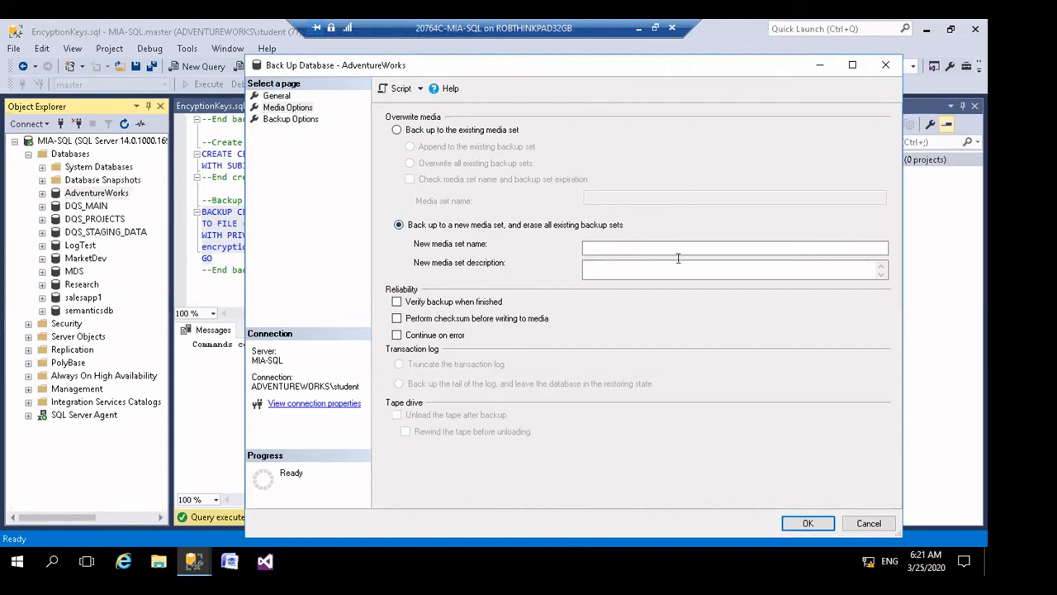
{"action": "left_click", "coordinate": [625, 247]}
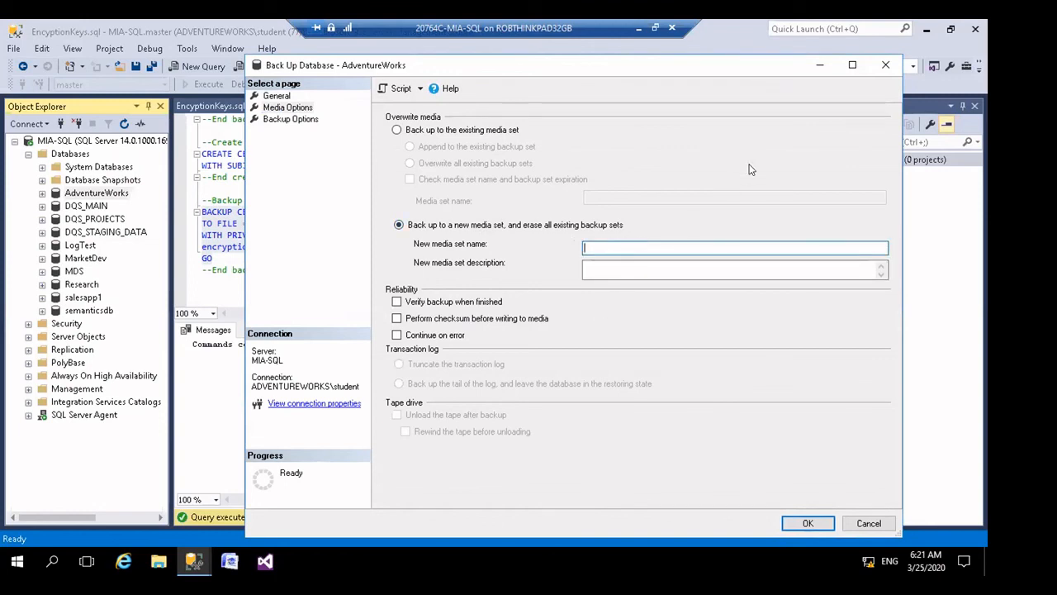
{"action": "type", "text": "Encrypted backup"}
Compress the backup and encrypt it with the AES 256 algorithm and the AdventureWorksCert certificate
{"action": "left_click", "coordinate": [295, 121]}
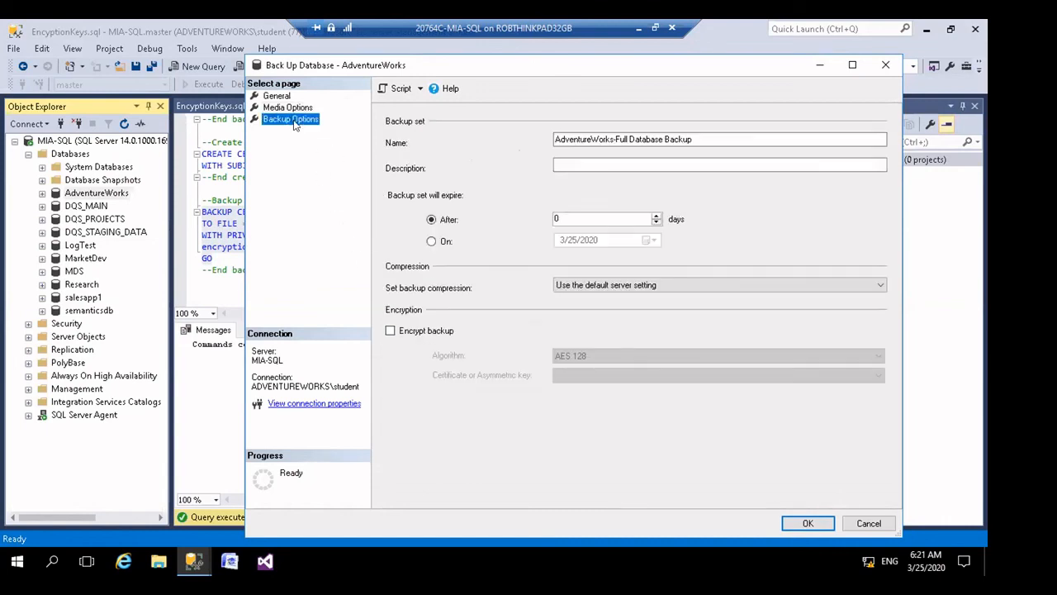
{"action": "left_click", "coordinate": [860, 286]}
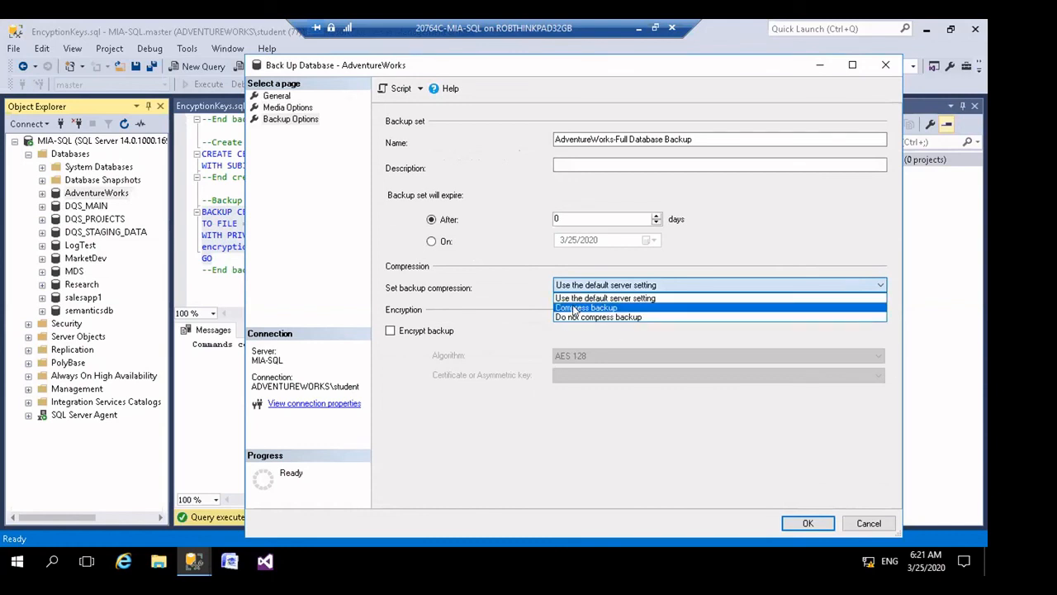
{"action": "left_click", "coordinate": [575, 310]}
{"action": "left_click", "coordinate": [391, 332]}
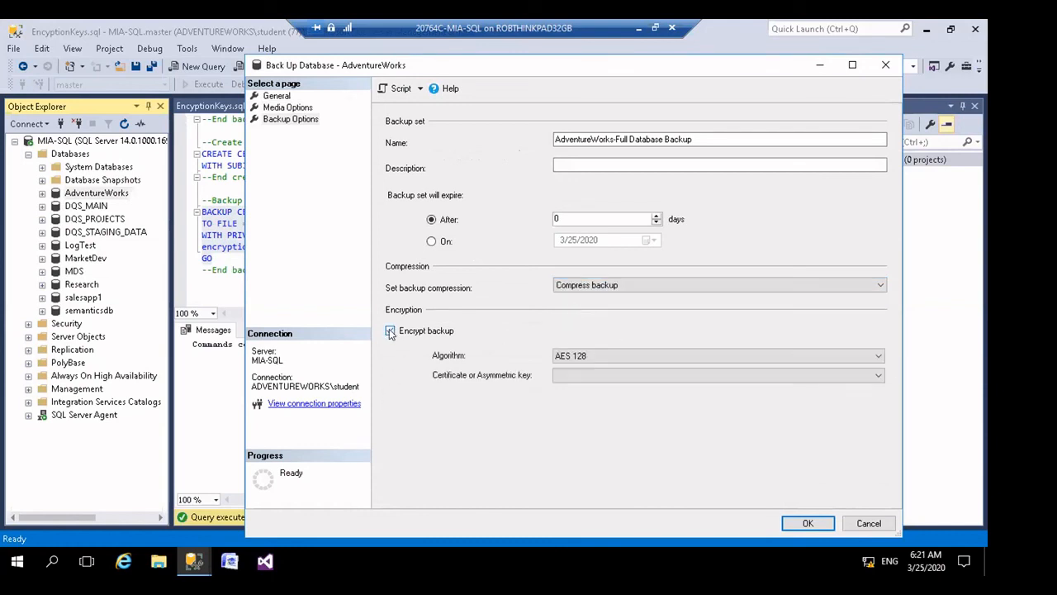
{"action": "left_click", "coordinate": [858, 375]}
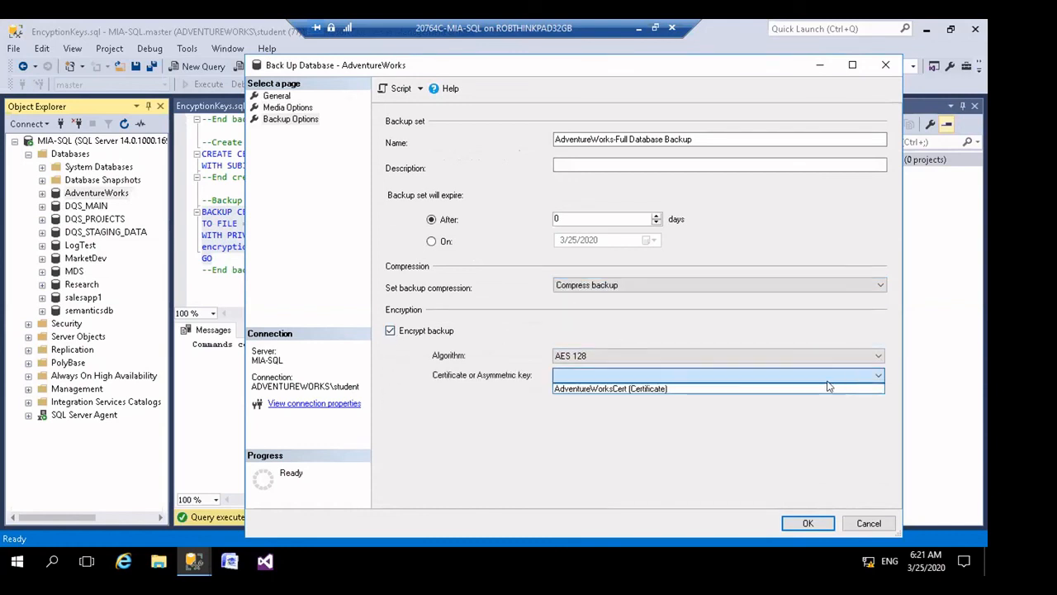
{"action": "left_click", "coordinate": [636, 389]}
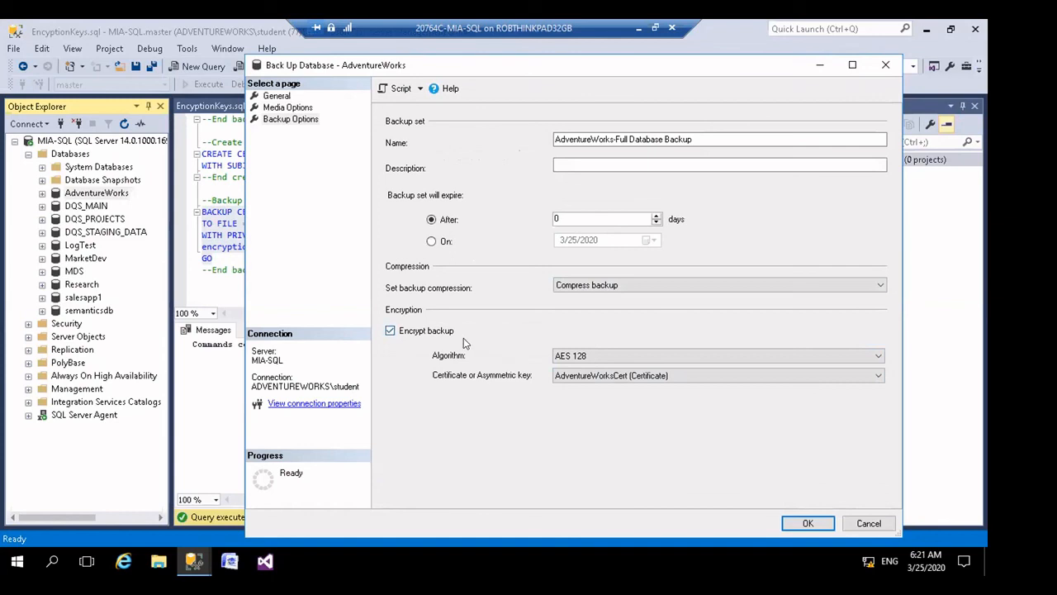
{"action": "left_click", "coordinate": [874, 357]}
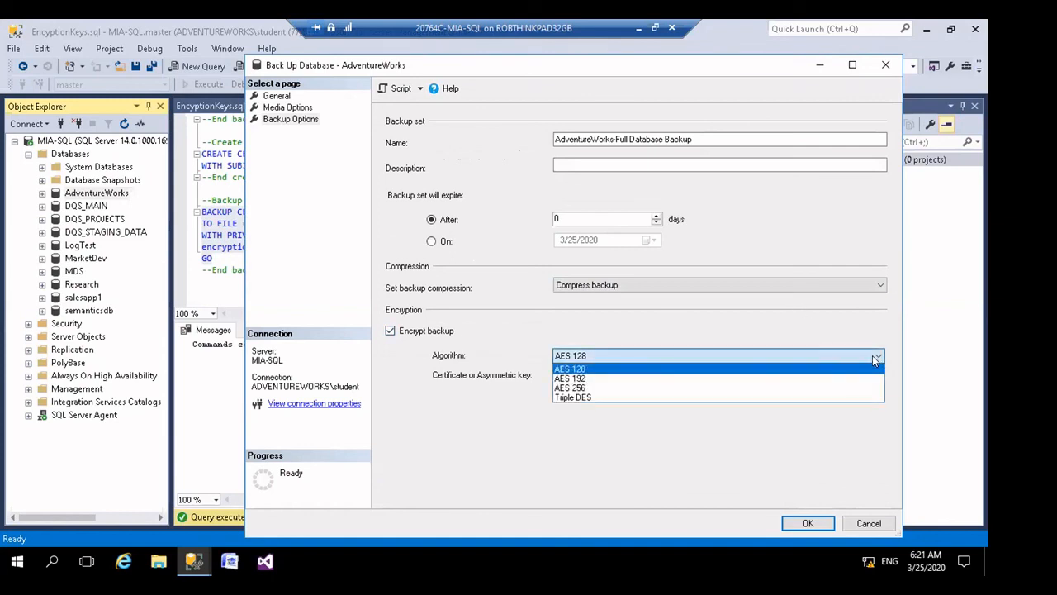
{"action": "left_click", "coordinate": [564, 389]}
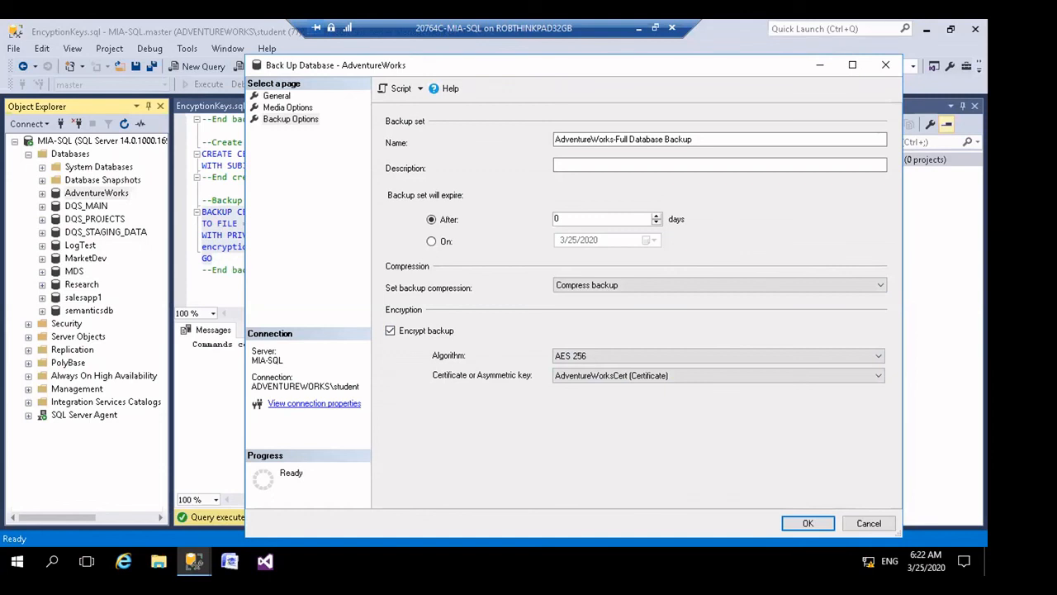
Script the encrypted AdventureWorks backup to a new query window and run the backup to completion
{"action": "left_click", "coordinate": [420, 88]}
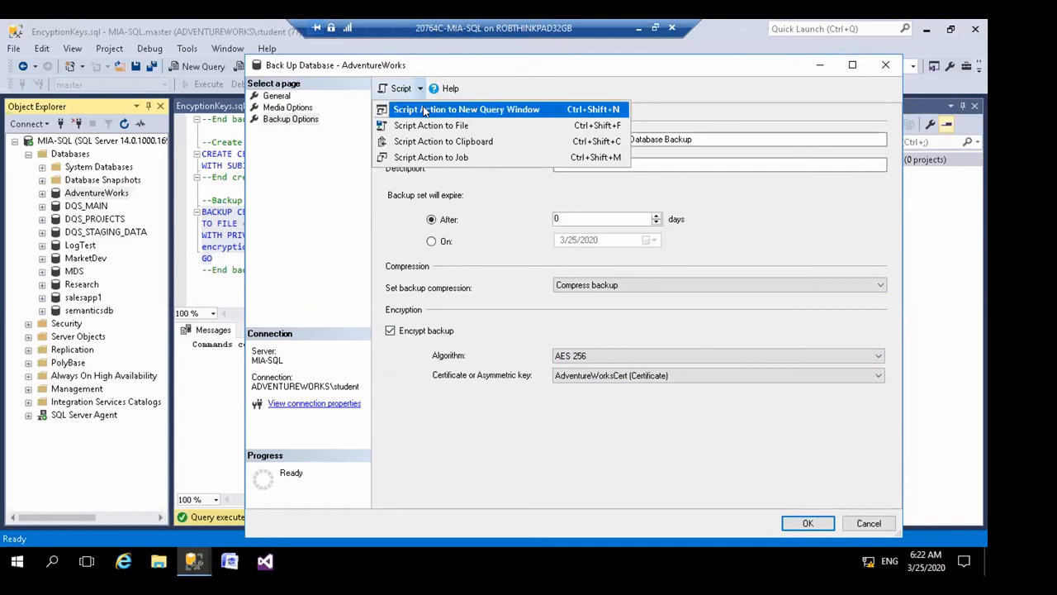
{"action": "left_click", "coordinate": [422, 106]}
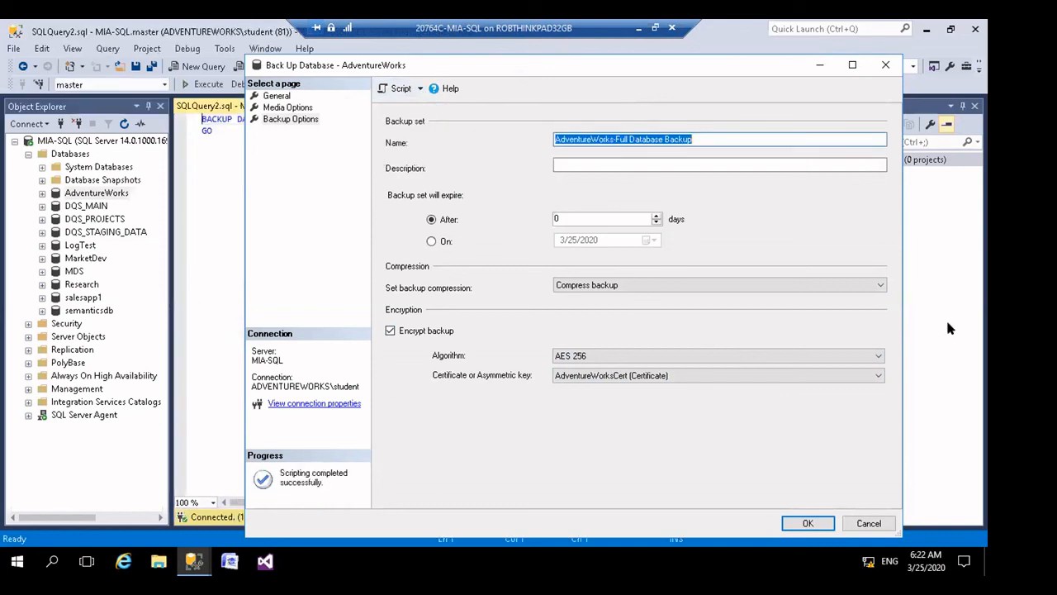
{"action": "left_click", "coordinate": [808, 522]}
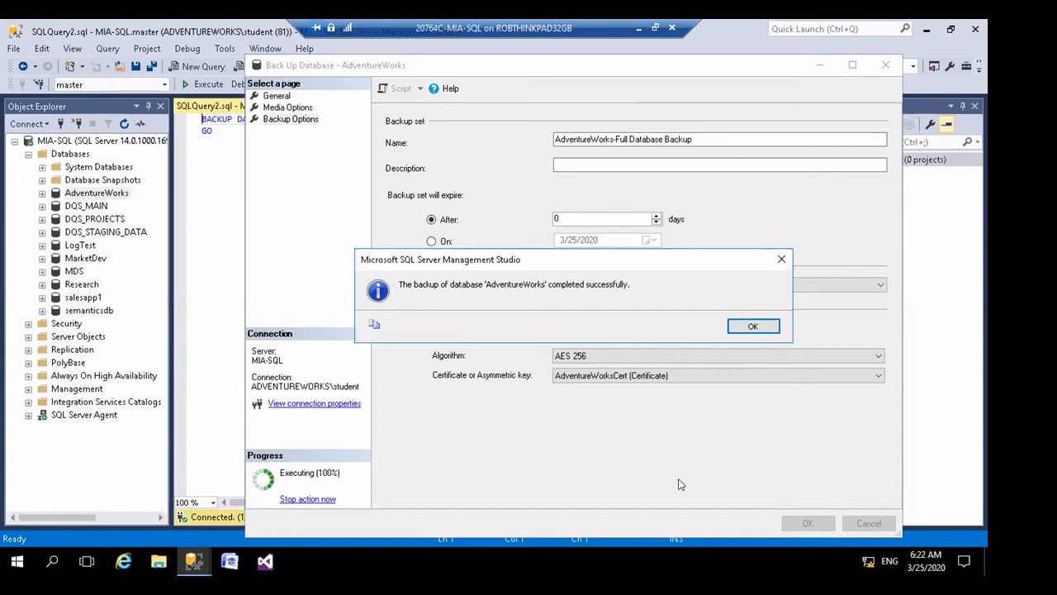
{"action": "left_click", "coordinate": [752, 325]}
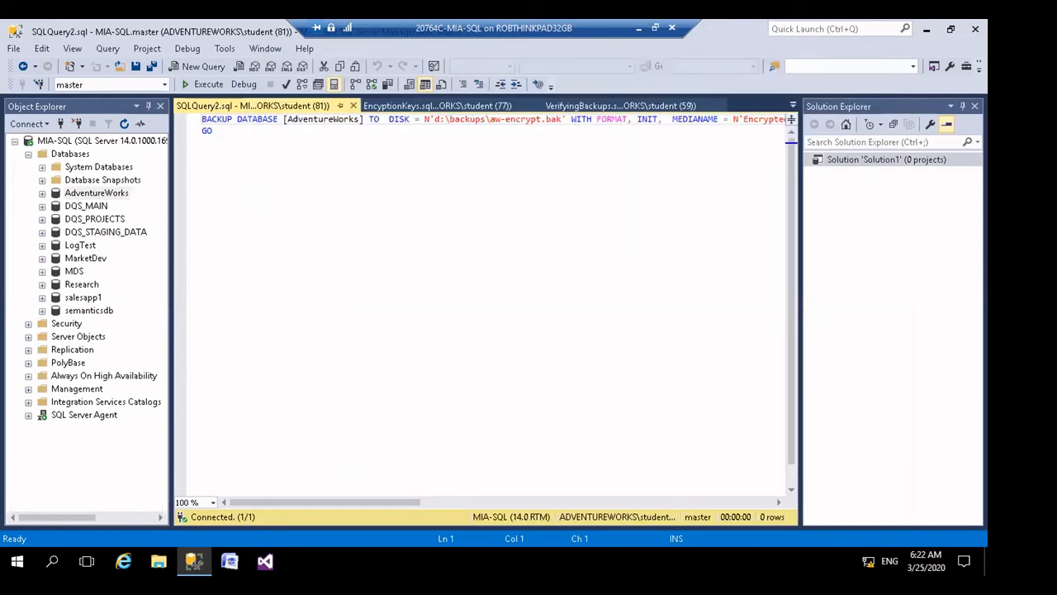
Switch to File Explorer and open the backups folder on drive D to examine the backup, certificate and key files
{"action": "left_click_drag", "start_coordinate": [380, 500], "coordinate": [266, 563]}
{"action": "left_click", "coordinate": [158, 561]}
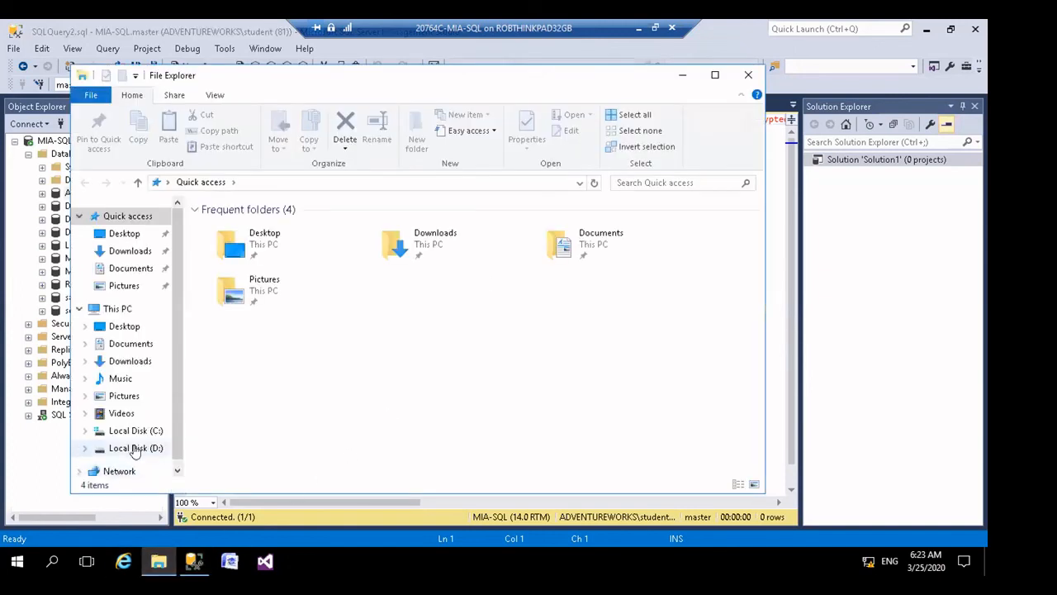
{"action": "left_click", "coordinate": [135, 448]}
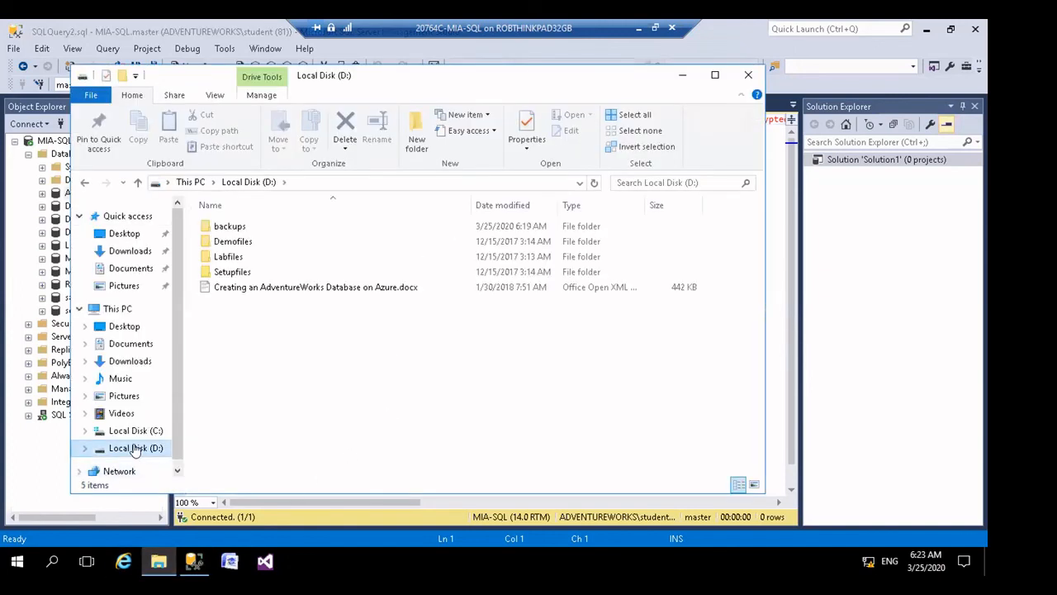
{"action": "double_click", "coordinate": [229, 226]}
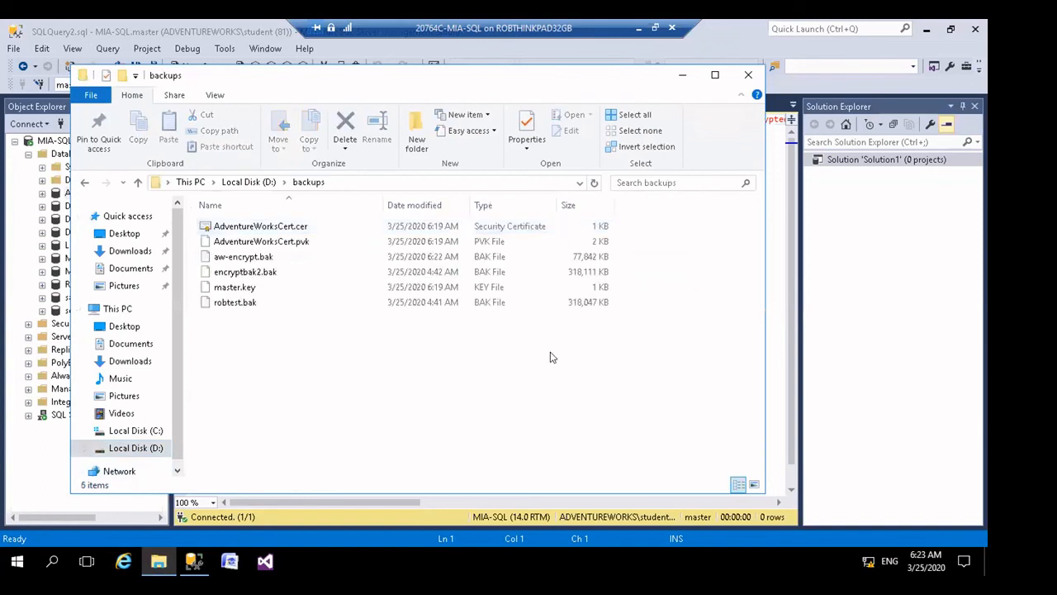